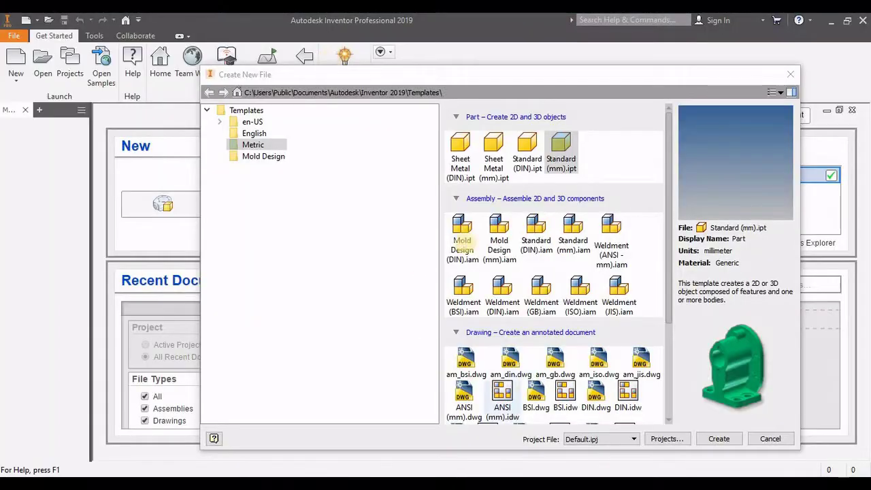
Create a new part from the Metric Standard (mm).ipt template.
{"action": "left_click", "coordinate": [253, 112]}
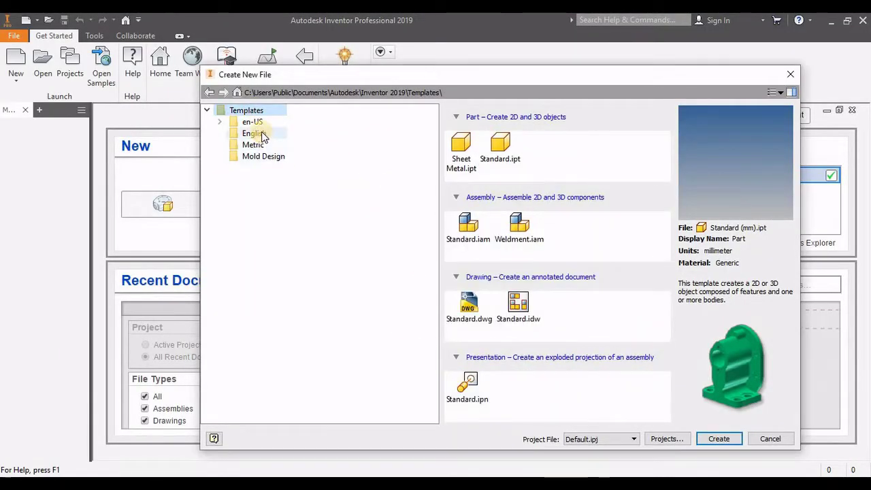
{"action": "left_click", "coordinate": [251, 145]}
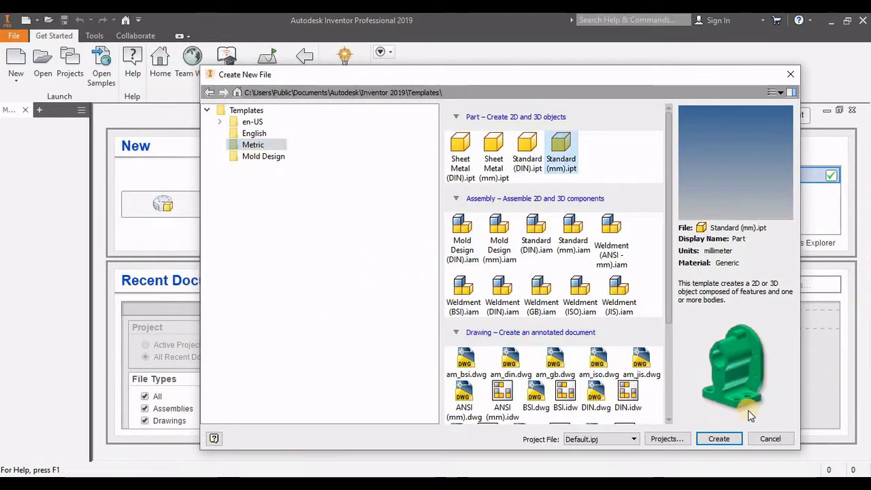
{"action": "left_click", "coordinate": [735, 439]}
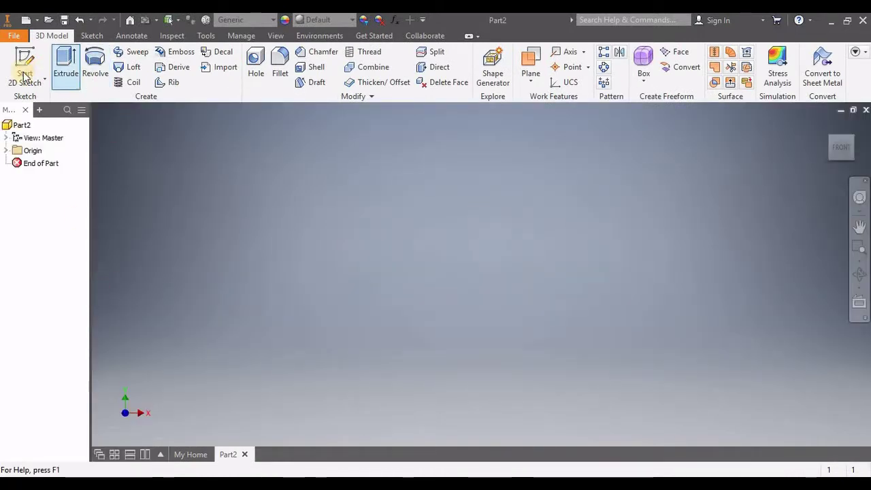
Sketch a 70 mm diameter circle at the origin on the XZ plane.
{"action": "left_click", "coordinate": [23, 73]}
{"action": "left_click", "coordinate": [40, 103]}
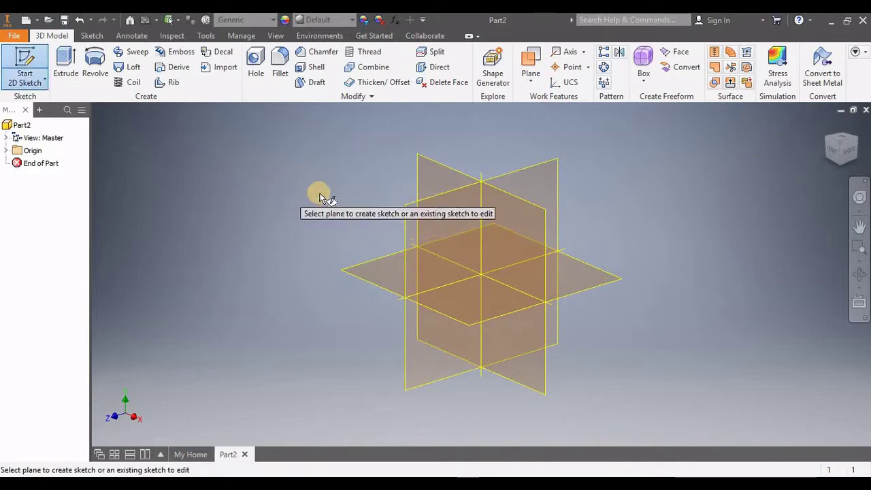
{"action": "left_click", "coordinate": [503, 306]}
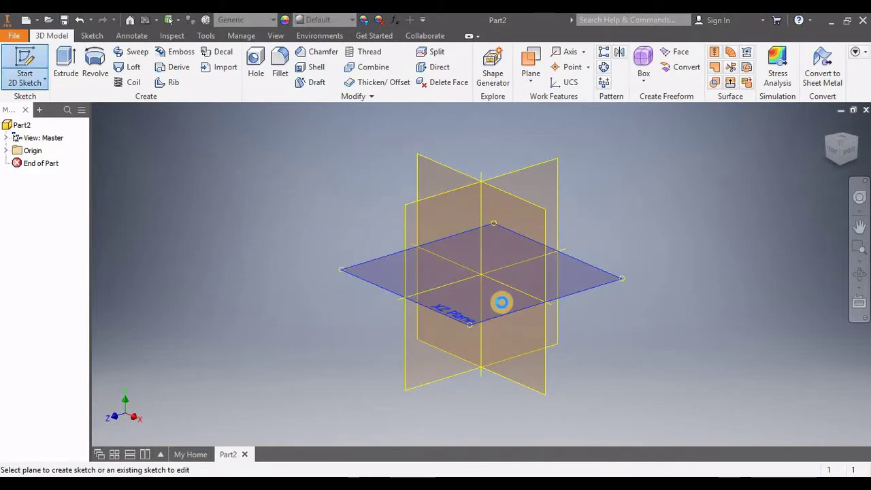
{"action": "left_click", "coordinate": [109, 56]}
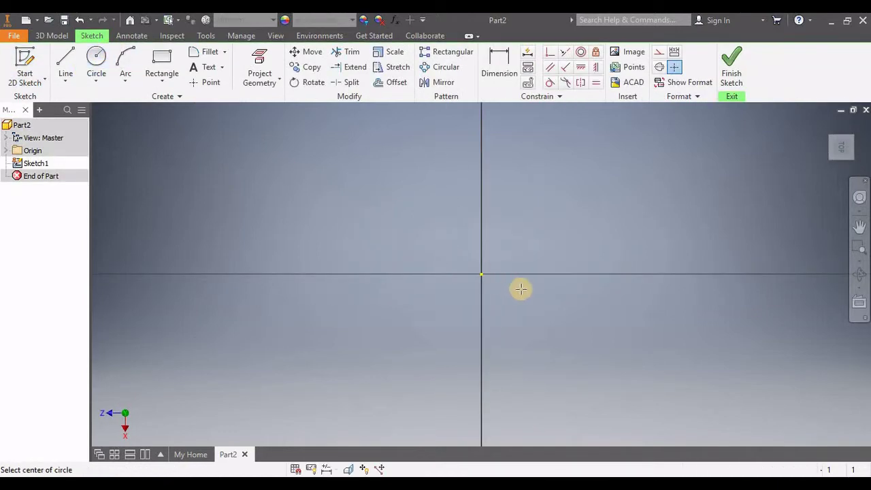
{"action": "left_click", "coordinate": [481, 274]}
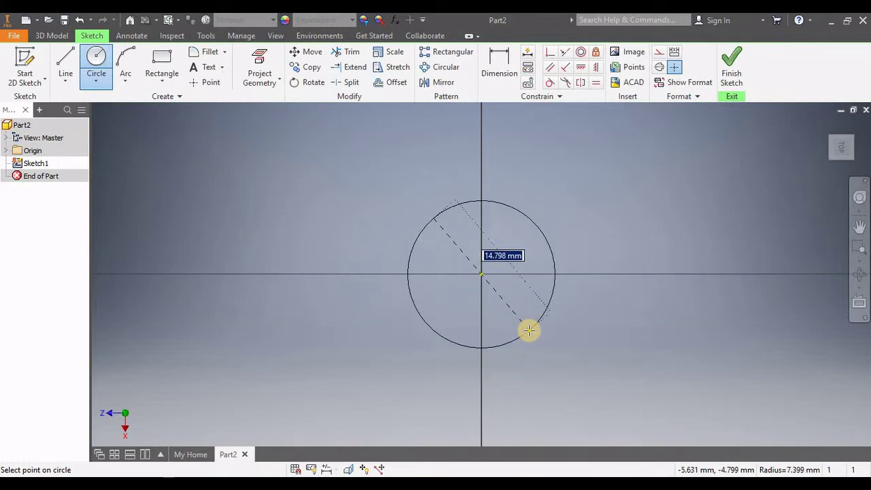
{"action": "key", "text": "Tab"}
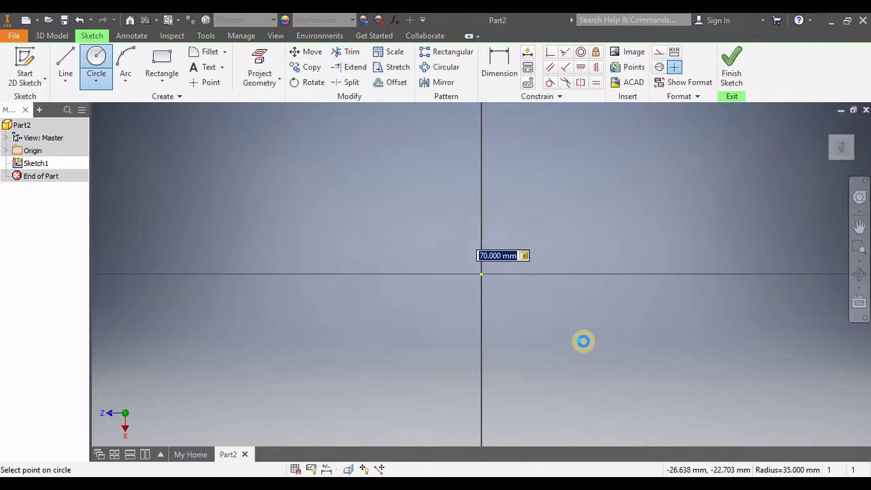
{"action": "key", "text": "Return"}
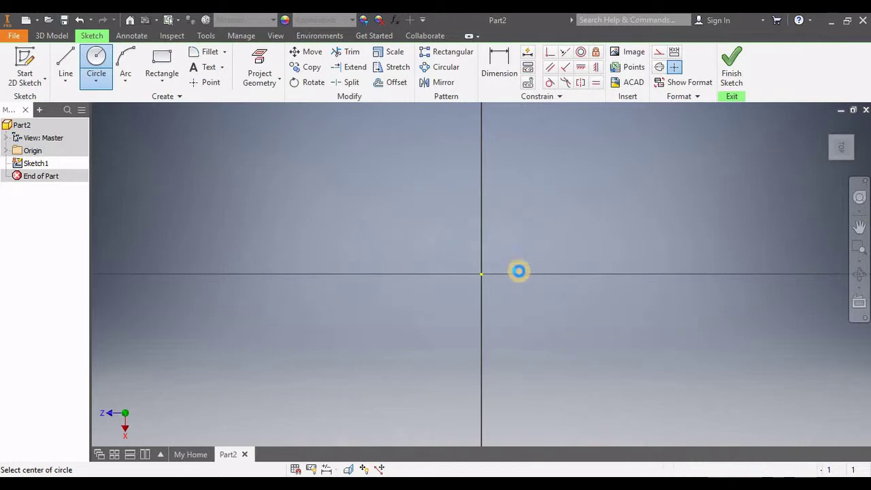
{"action": "scroll", "coordinate": [519, 307], "scroll_direction": "down", "scroll_amount": 5}
{"action": "scroll", "coordinate": [519, 306], "scroll_direction": "up", "scroll_amount": 3}
{"action": "scroll", "coordinate": [539, 311], "scroll_direction": "up", "scroll_amount": 3}
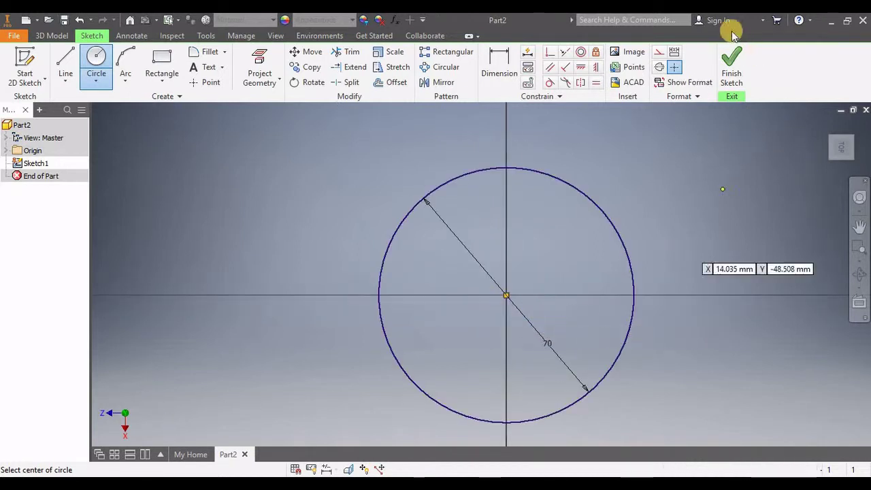
Finish the sketch and extrude the circle 15 mm into a solid disc.
{"action": "left_click", "coordinate": [732, 68]}
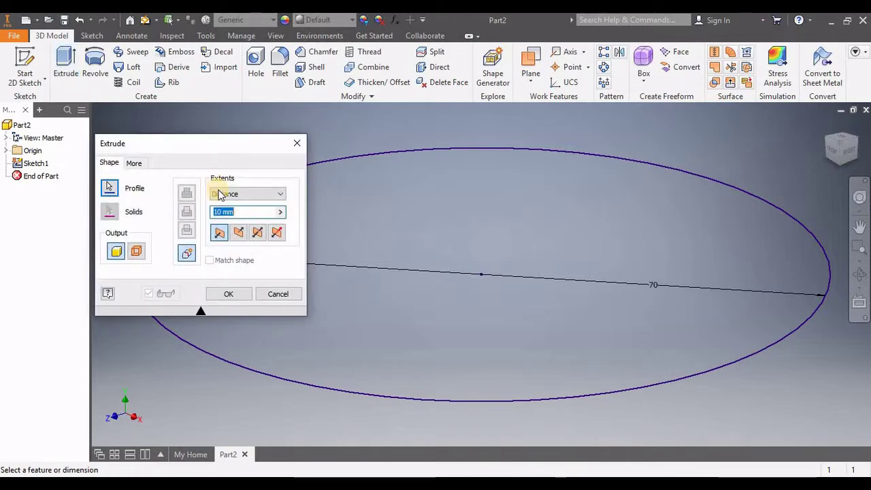
{"action": "type", "text": "15"}
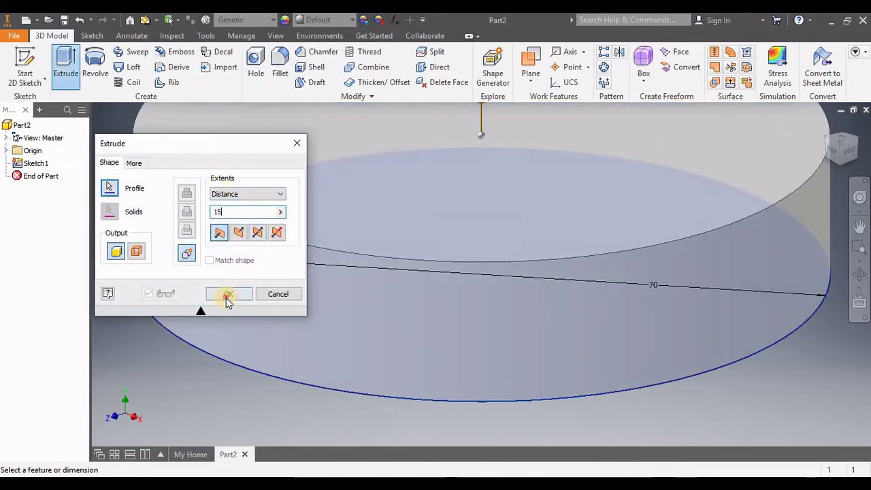
{"action": "left_click", "coordinate": [227, 296]}
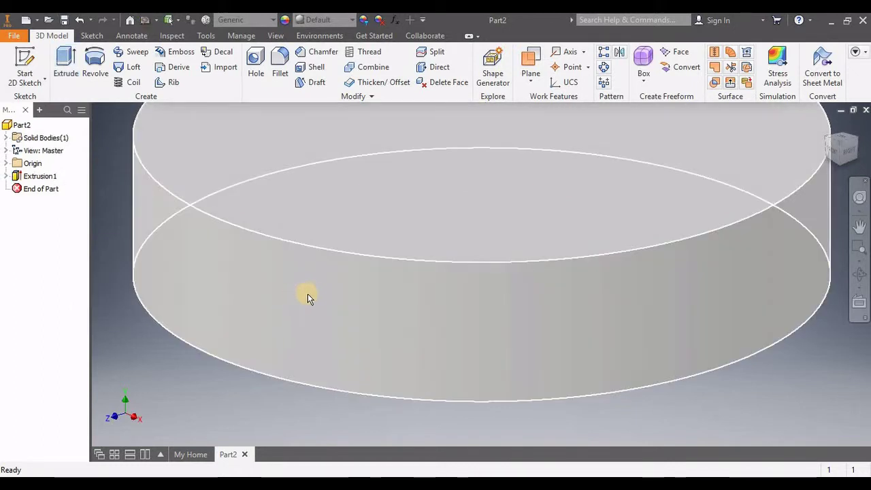
{"action": "scroll", "coordinate": [320, 291], "scroll_direction": "down", "scroll_amount": 5}
{"action": "scroll", "coordinate": [481, 288], "scroll_direction": "up", "scroll_amount": 2}
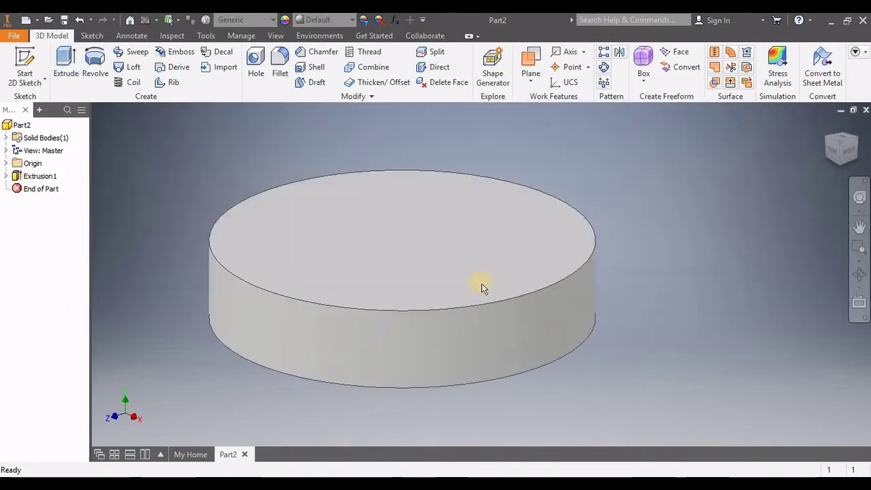
{"action": "scroll", "coordinate": [480, 258], "scroll_direction": "up", "scroll_amount": 2}
Sketch a 30 mm circle centred on the disc's top face.
{"action": "left_click", "coordinate": [517, 257]}
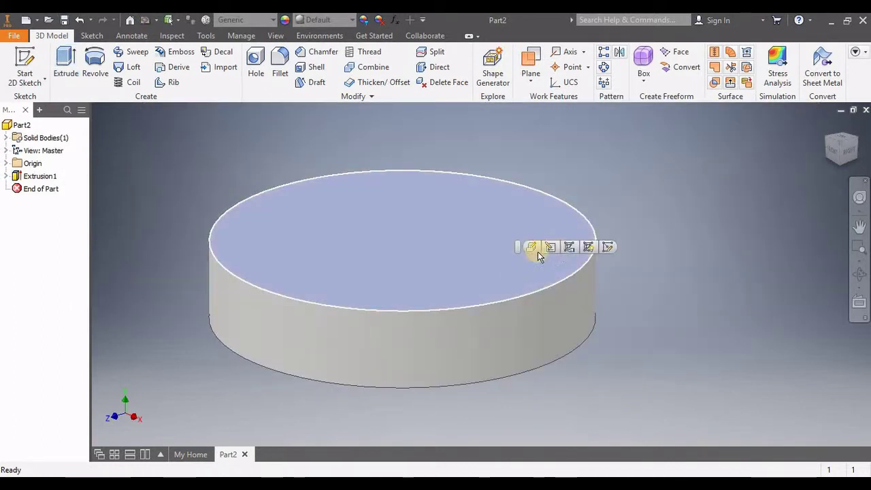
{"action": "left_click", "coordinate": [608, 248]}
{"action": "left_click", "coordinate": [577, 251]}
{"action": "left_click", "coordinate": [599, 241]}
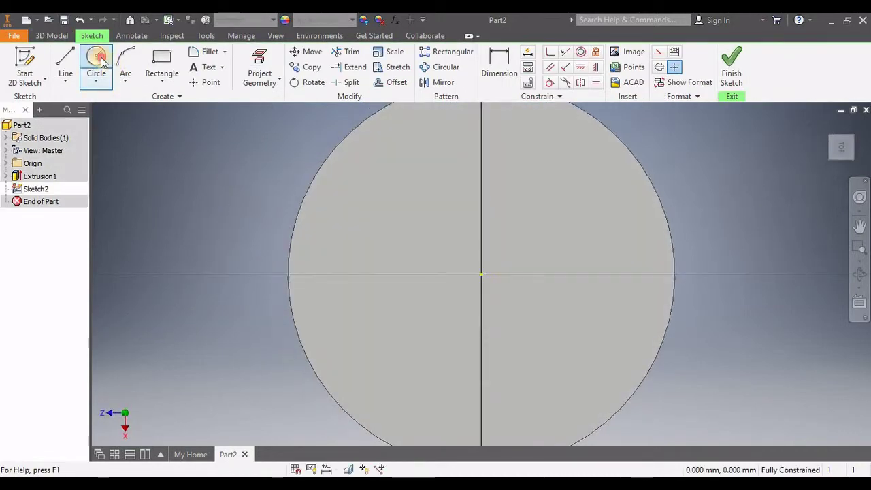
{"action": "left_click", "coordinate": [99, 60]}
{"action": "left_click", "coordinate": [481, 275]}
{"action": "type", "text": "30"}
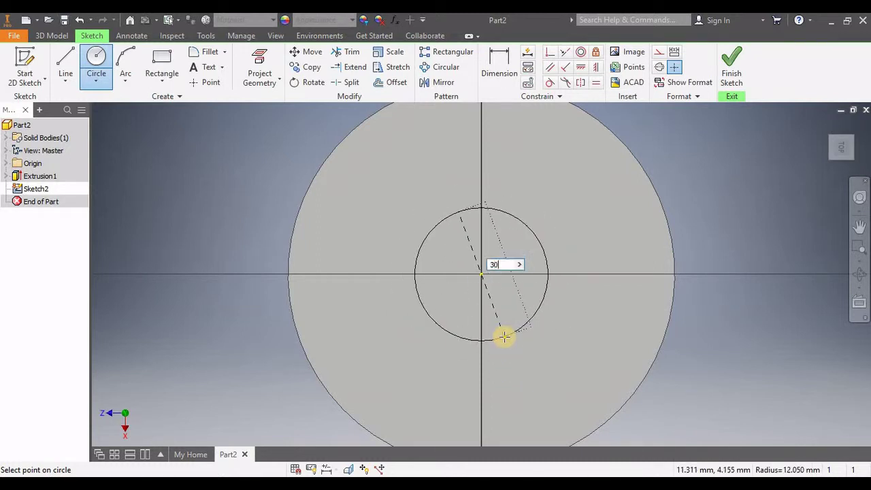
{"action": "key", "text": "Return"}
Extrude the 30 mm circle as an 8 mm deep cut to form the recess.
{"action": "left_click", "coordinate": [730, 74]}
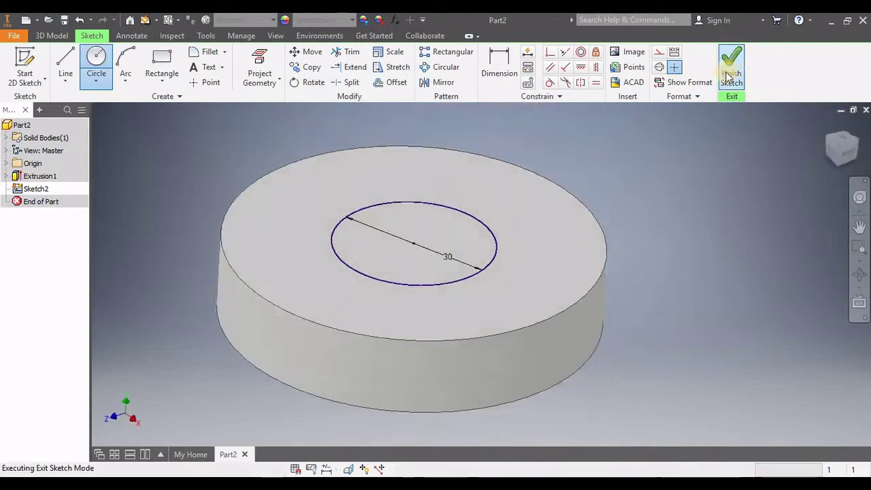
{"action": "left_click", "coordinate": [66, 66]}
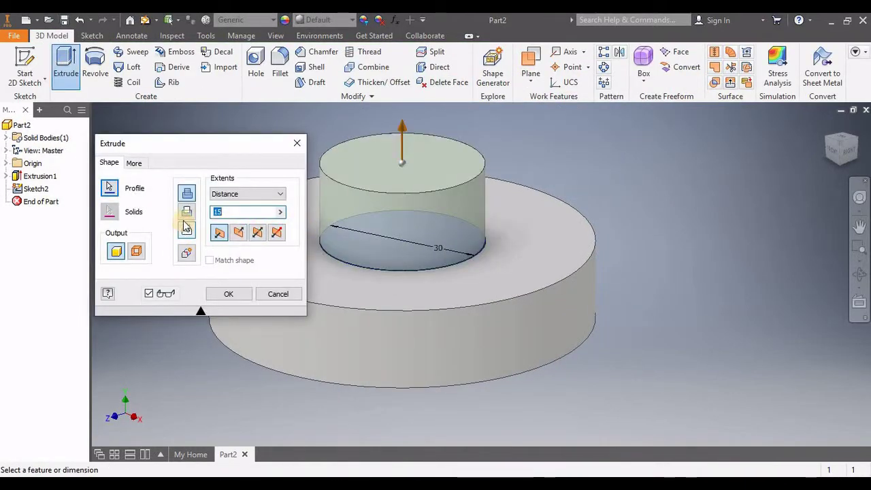
{"action": "left_click", "coordinate": [187, 211]}
{"action": "type", "text": "8"}
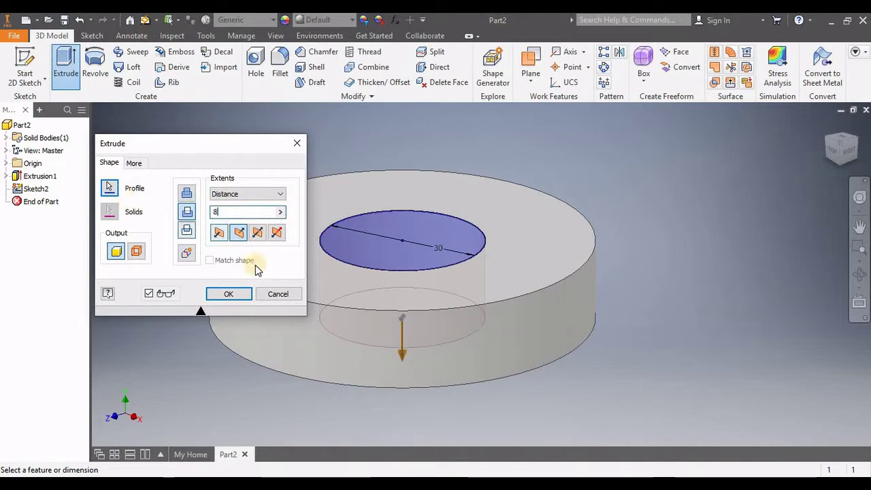
{"action": "left_click", "coordinate": [228, 294]}
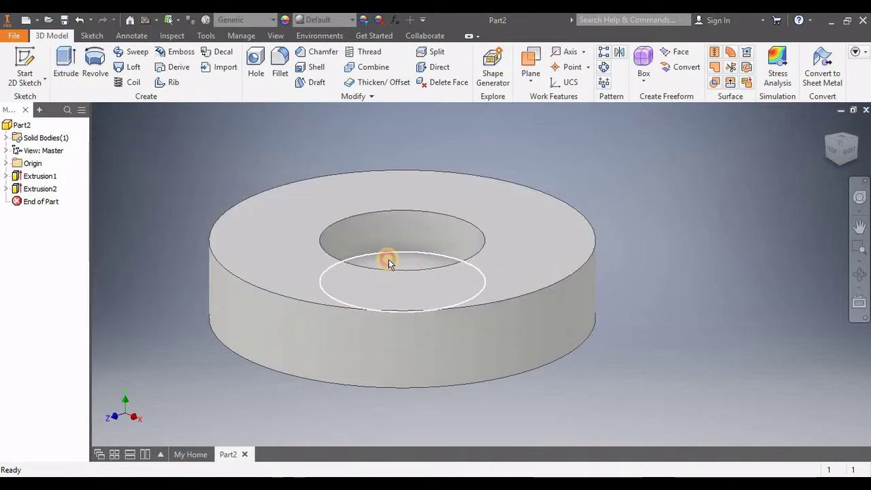
{"action": "left_click", "coordinate": [388, 260]}
Sketch a 20 mm circle centred on the recess floor.
{"action": "left_click", "coordinate": [476, 249]}
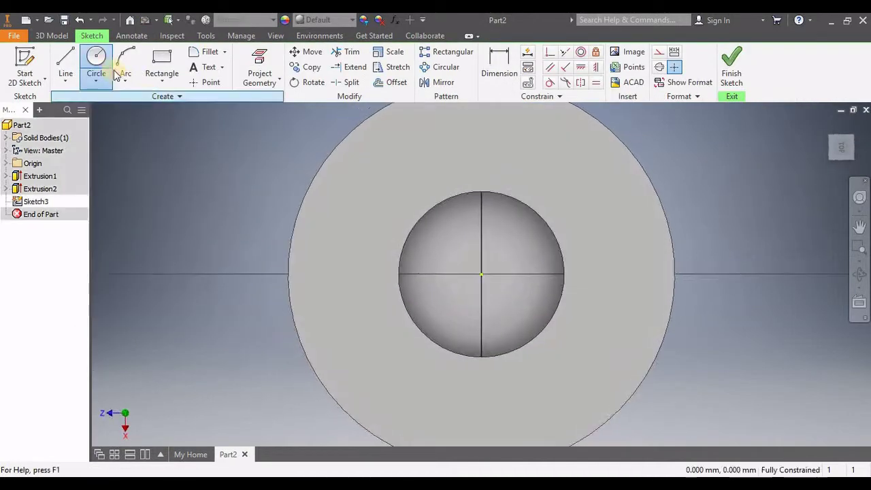
{"action": "left_click", "coordinate": [108, 71]}
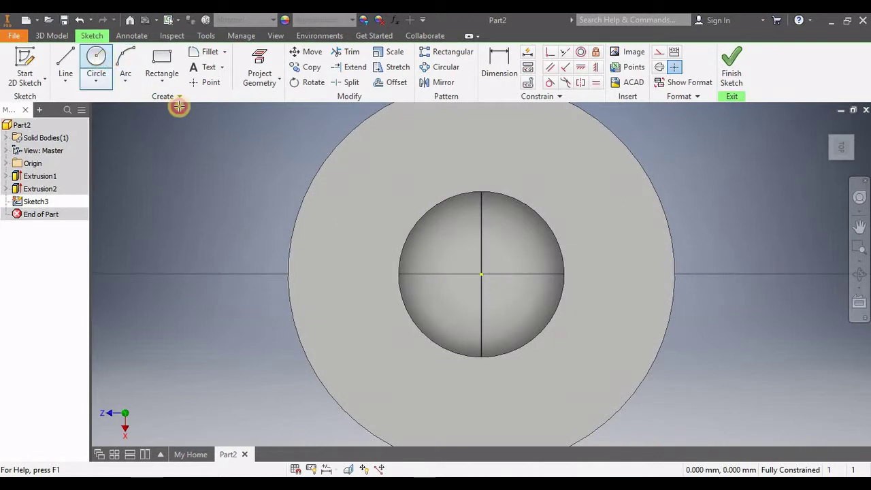
{"action": "left_click", "coordinate": [482, 274]}
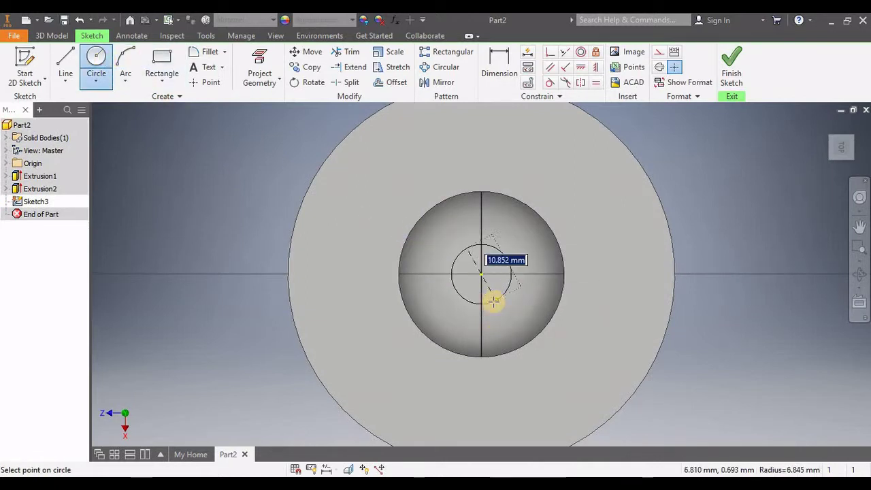
{"action": "type", "text": "20"}
{"action": "key", "text": "Return"}
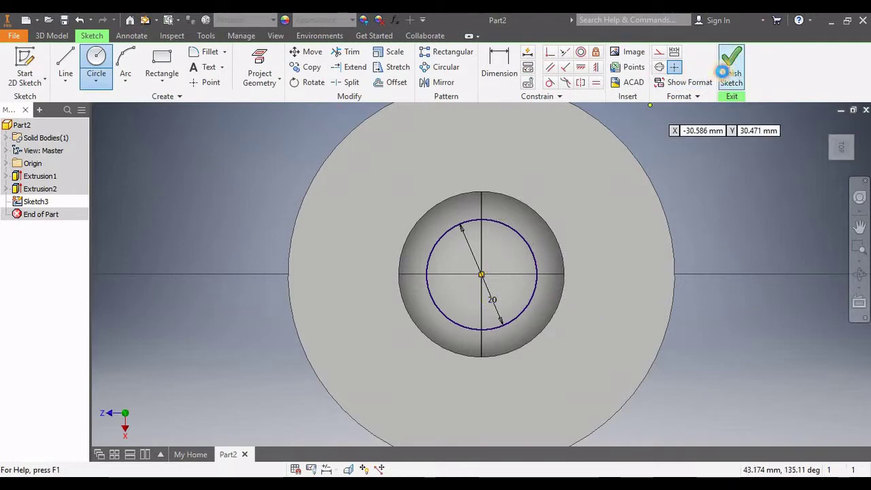
Cut the 20 mm circle through the whole disc to form the stepped hole.
{"action": "left_click", "coordinate": [732, 68]}
{"action": "left_click", "coordinate": [66, 61]}
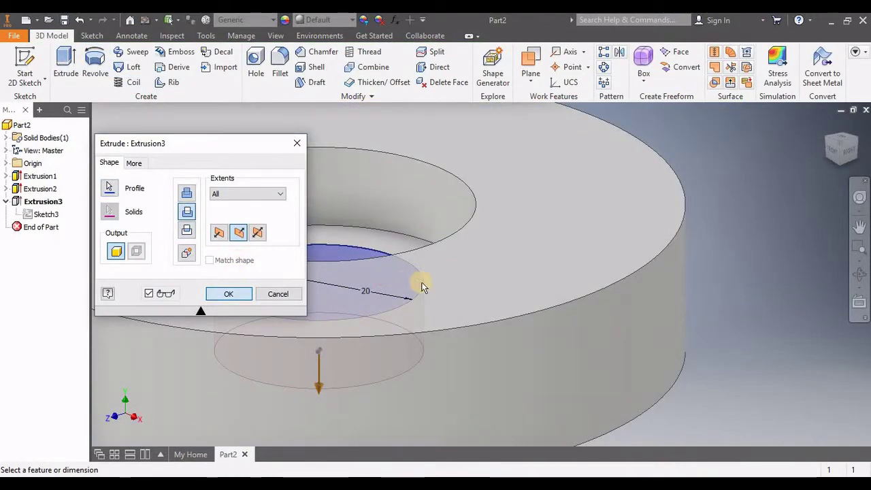
{"action": "key", "text": "Return"}
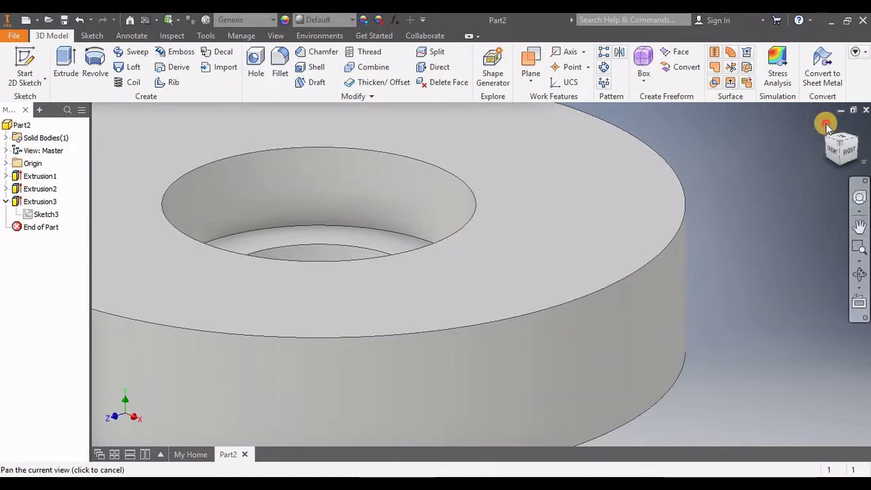
{"action": "left_click", "coordinate": [825, 125]}
{"action": "mouse_move", "coordinate": [465, 252]}
{"action": "middle_mouse_down", "text": "shift"}
{"action": "mouse_move", "coordinate": [452, 216]}
{"action": "mouse_move", "coordinate": [510, 220]}
{"action": "mouse_move", "coordinate": [564, 164]}
{"action": "mouse_move", "coordinate": [492, 232]}
{"action": "mouse_move", "coordinate": [491, 222]}
{"action": "middle_mouse_up", "text": "shift"}
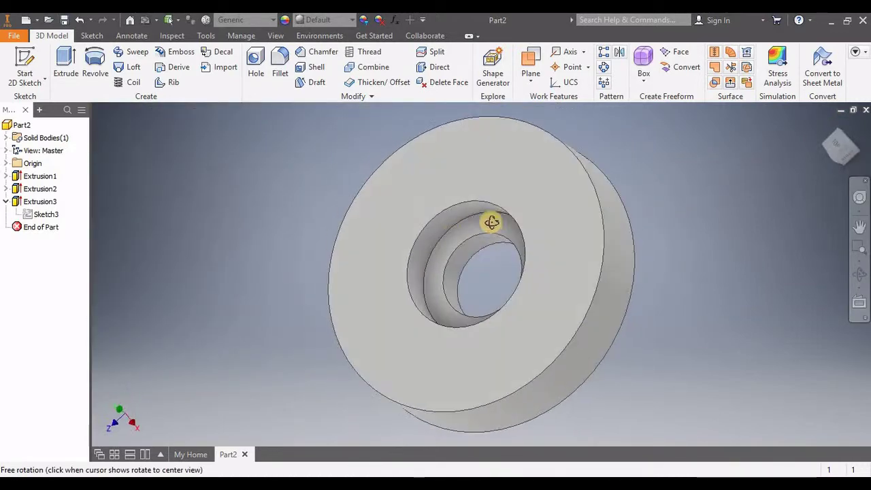
{"action": "key", "text": "F6"}
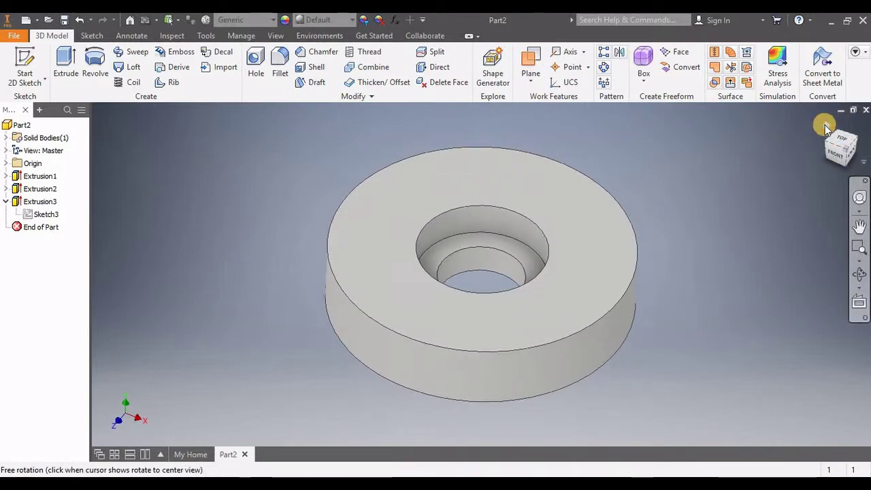
{"action": "left_click", "coordinate": [826, 125]}
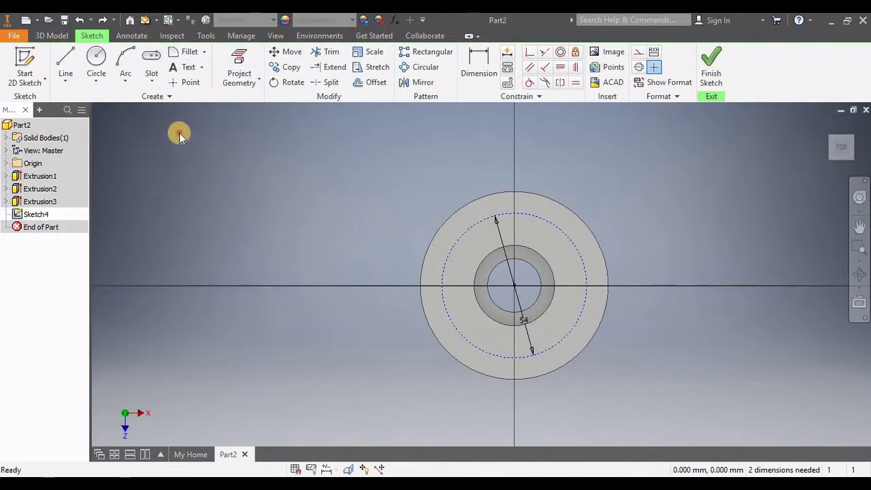
Draw a center-to-center slot along the sketch's vertical axis.
{"action": "left_click", "coordinate": [151, 55]}
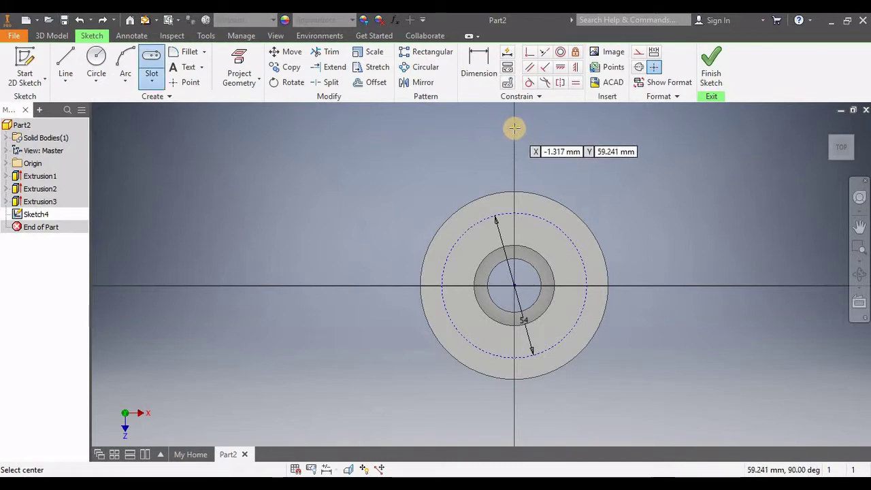
{"action": "left_click", "coordinate": [514, 127]}
{"action": "left_click", "coordinate": [514, 174]}
{"action": "left_click", "coordinate": [524, 178]}
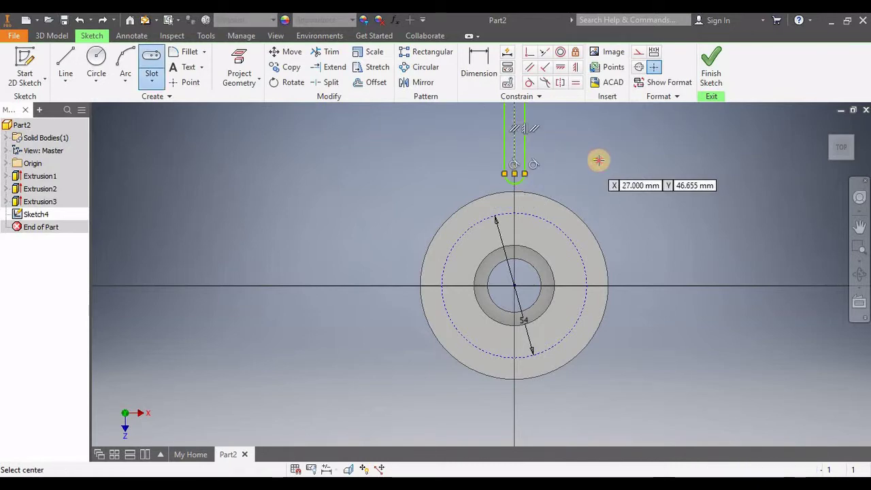
{"action": "left_click", "coordinate": [599, 160]}
{"action": "key", "text": "Escape"}
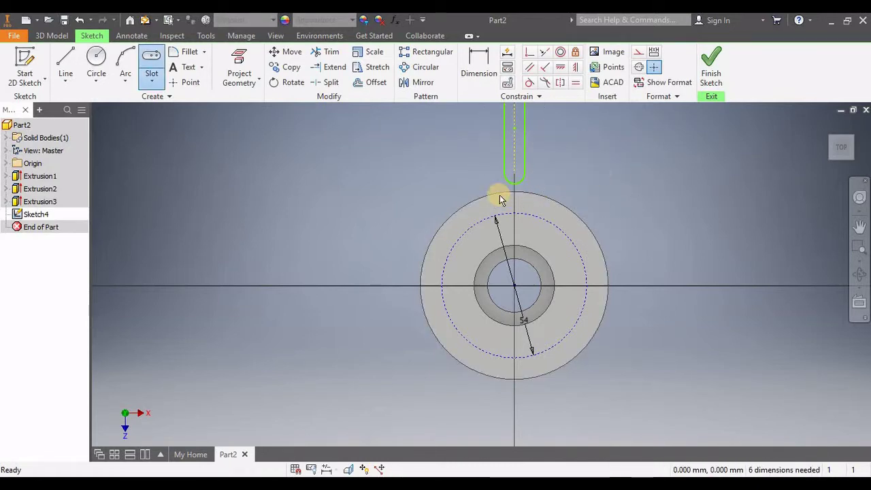
Make the slot's lower arc centre coincident with the dashed 54 circle and shorten its top end.
{"action": "key", "text": "d"}
{"action": "key", "text": "ctrl+z"}
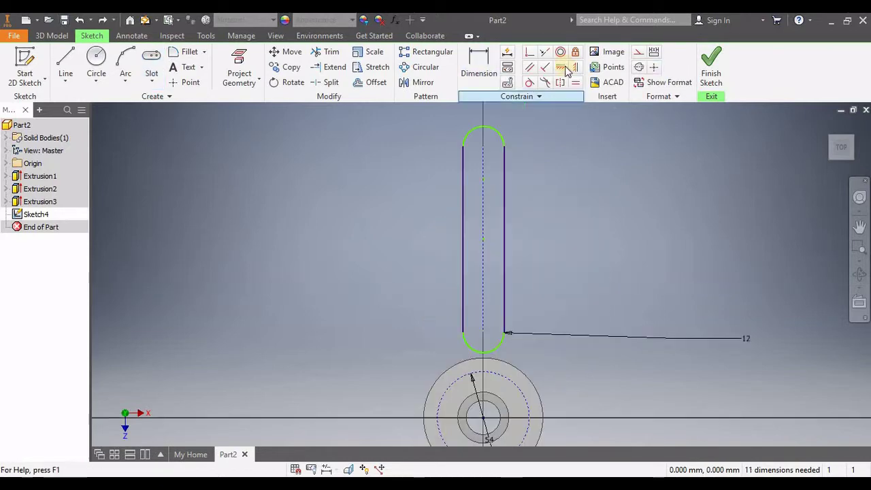
{"action": "left_click", "coordinate": [476, 377]}
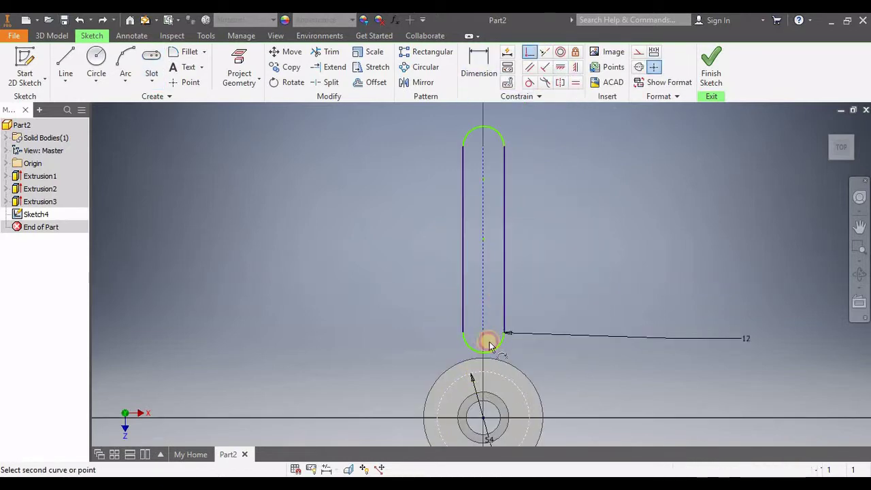
{"action": "left_click", "coordinate": [499, 337]}
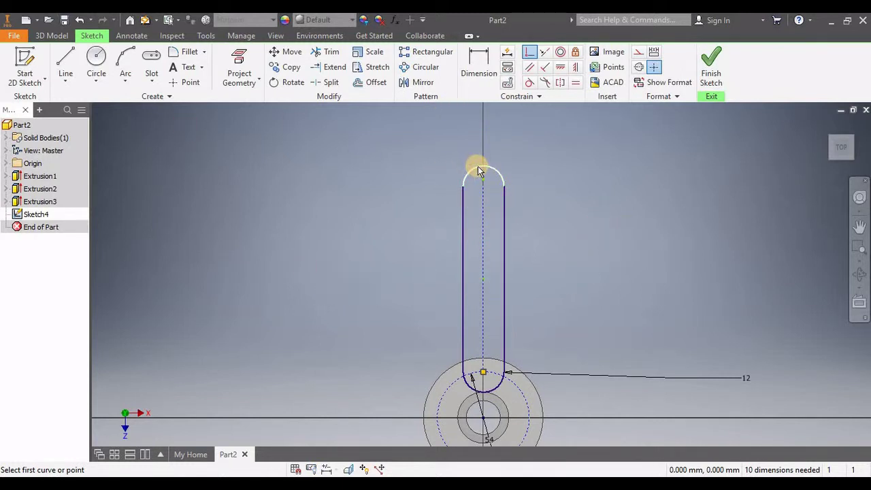
{"action": "left_click_drag", "start_coordinate": [475, 213], "coordinate": [461, 317]}
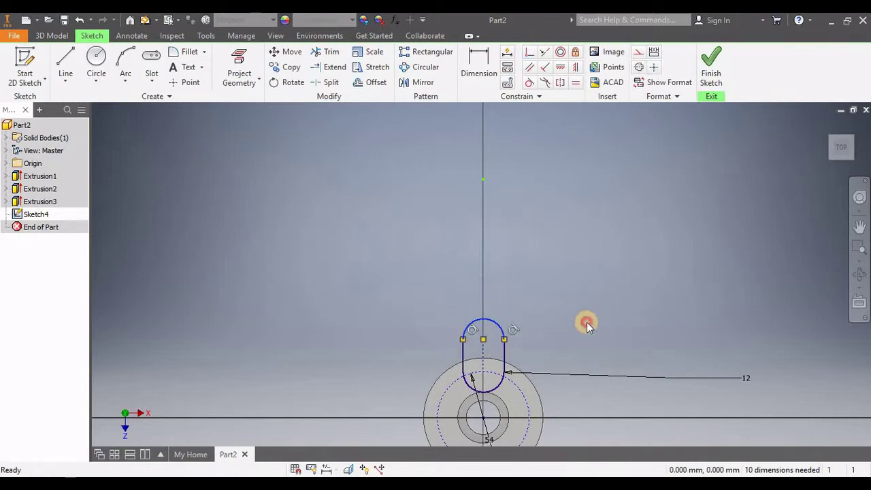
{"action": "scroll", "coordinate": [598, 189], "scroll_direction": "up", "scroll_amount": 2}
{"action": "scroll", "coordinate": [622, 146], "scroll_direction": "up", "scroll_amount": 3}
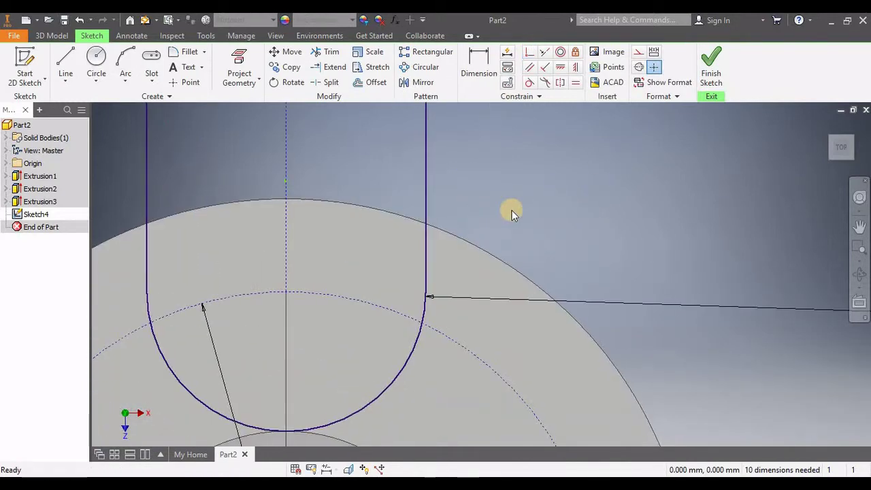
{"action": "scroll", "coordinate": [510, 210], "scroll_direction": "down", "scroll_amount": 2}
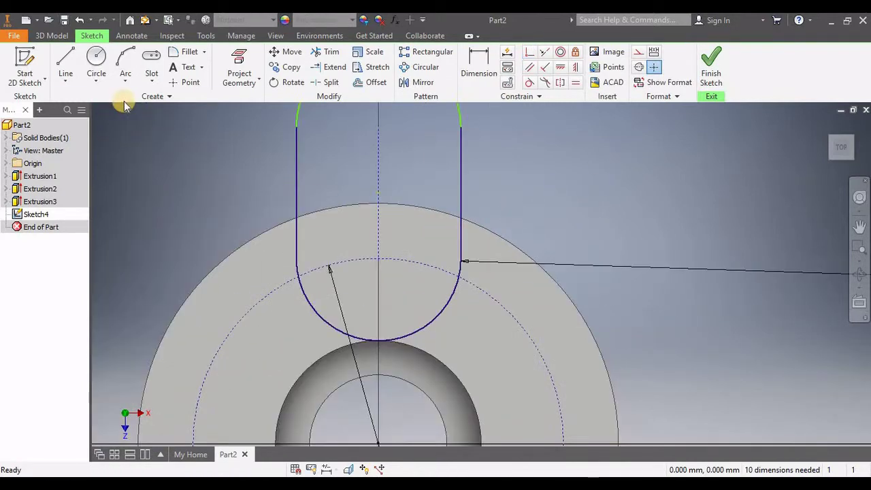
Draw a three-point arc along the disc rim between the slot's two sides.
{"action": "left_click", "coordinate": [126, 65]}
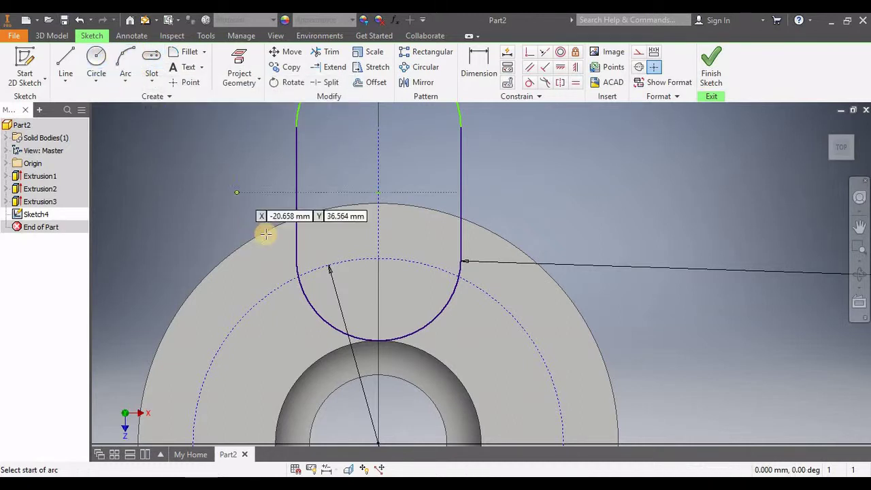
{"action": "left_click", "coordinate": [296, 218]}
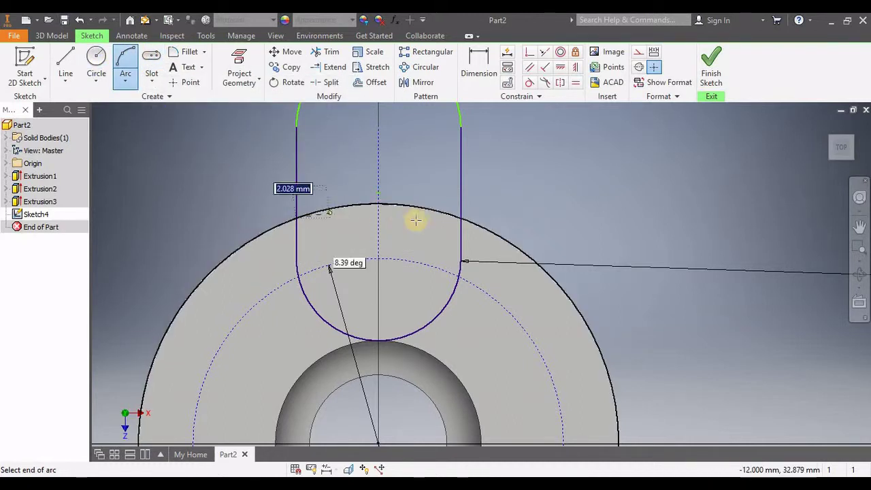
{"action": "left_click", "coordinate": [460, 219]}
{"action": "left_click", "coordinate": [391, 201]}
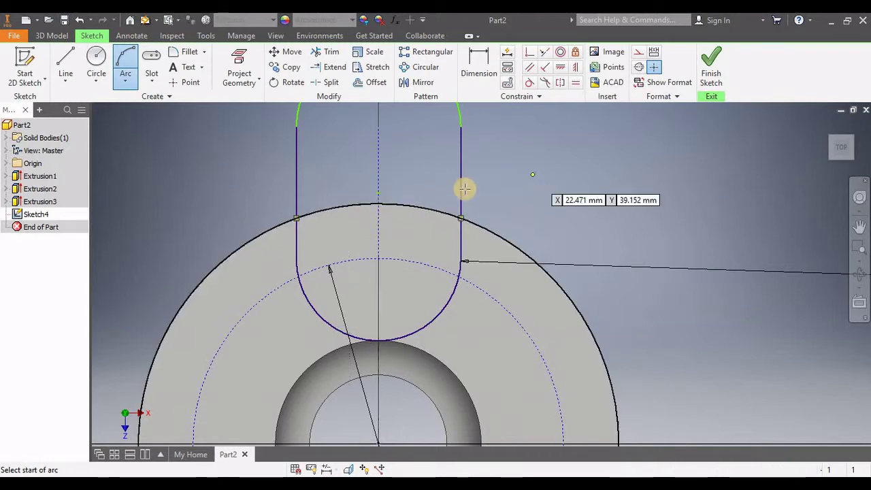
{"action": "key", "text": "Escape"}
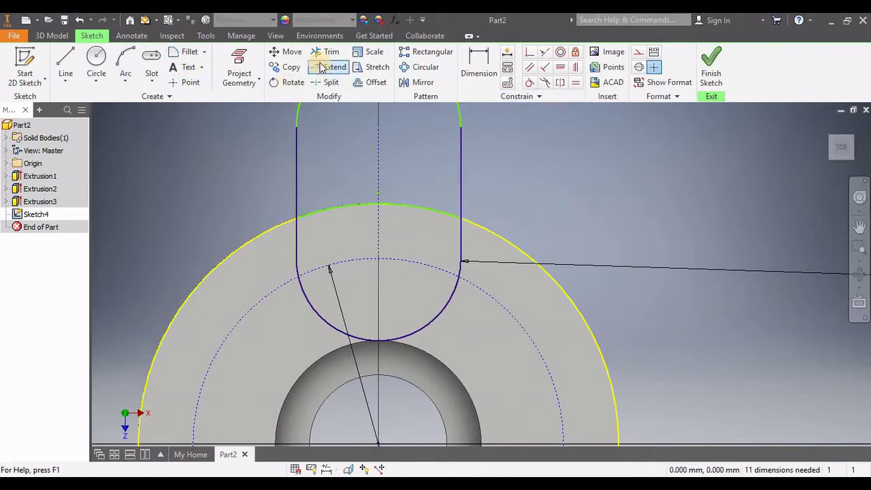
Trim the slot lines beyond the rim and the slot's leftover top arc.
{"action": "left_click", "coordinate": [297, 159]}
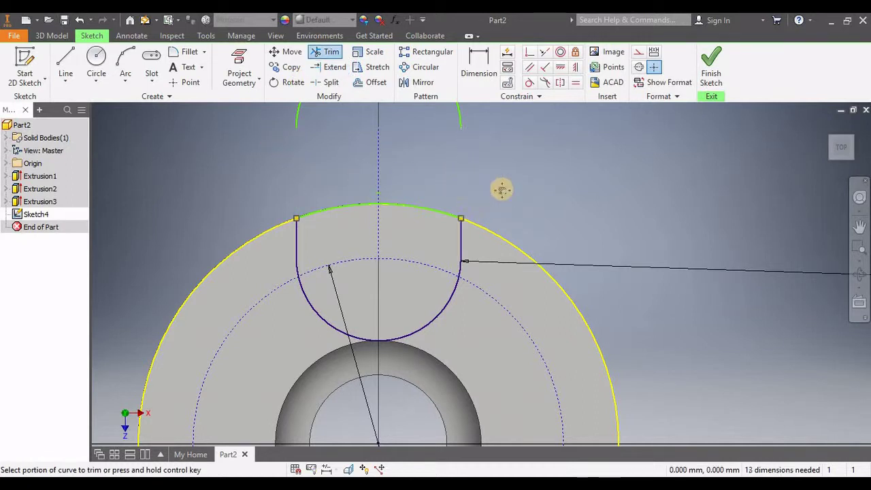
{"action": "middle_click_drag", "start_coordinate": [502, 190], "coordinate": [501, 307]}
{"action": "left_click", "coordinate": [434, 190]}
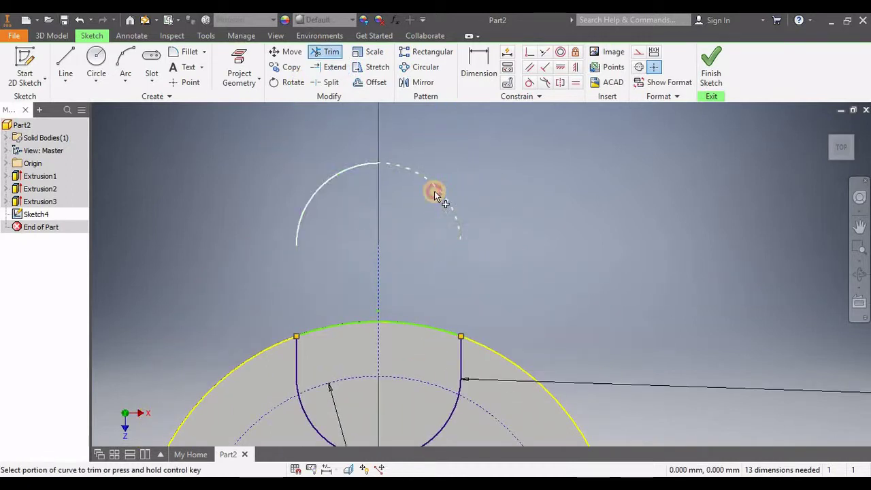
{"action": "left_click", "coordinate": [338, 179]}
{"action": "scroll", "coordinate": [526, 244], "scroll_direction": "down", "scroll_amount": 1}
{"action": "middle_click_drag", "start_coordinate": [516, 239], "coordinate": [607, 156]}
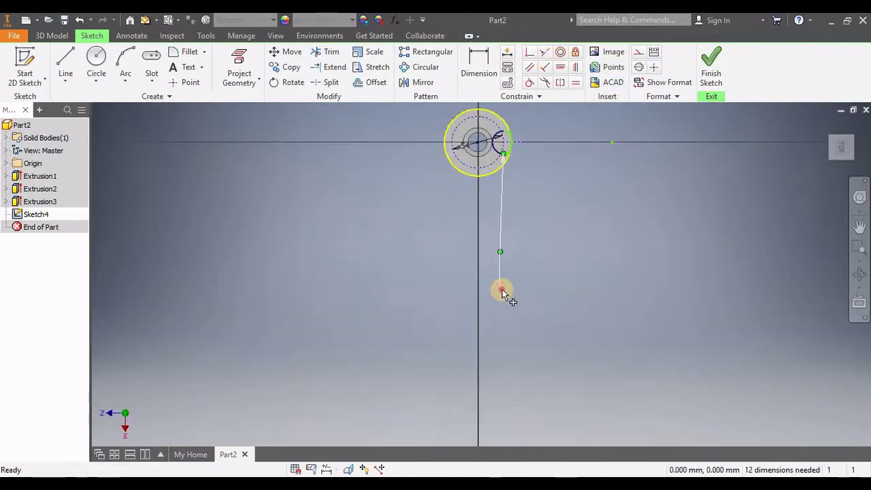
Change the 12 dimension to 6 and finish the sketch.
{"action": "double_click", "coordinate": [502, 290]}
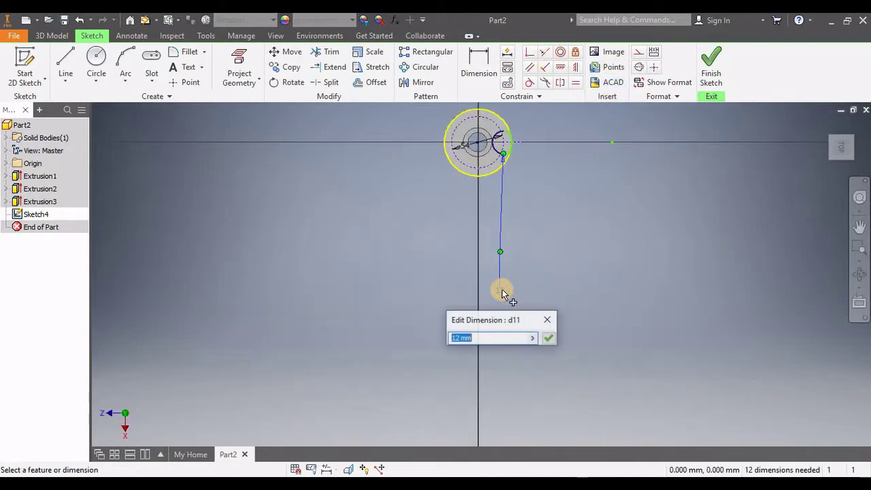
{"action": "type", "text": "6"}
{"action": "key", "text": "Return"}
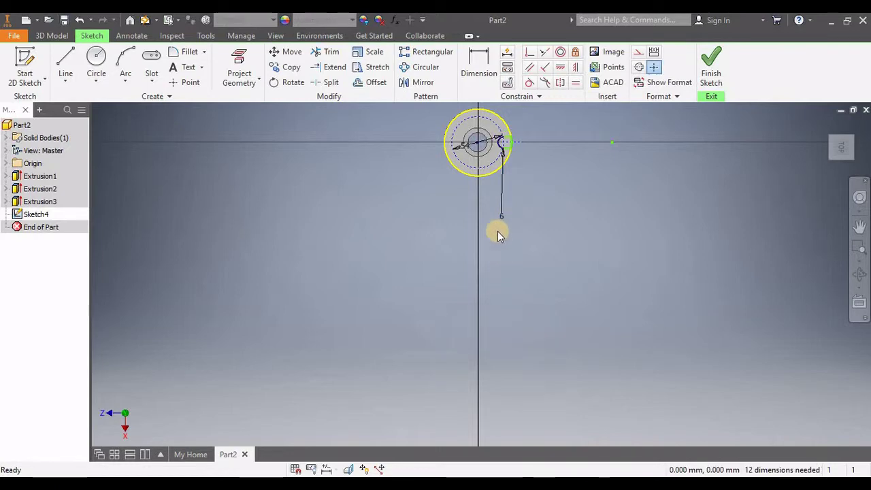
{"action": "scroll", "coordinate": [548, 377], "scroll_direction": "down", "scroll_amount": 2}
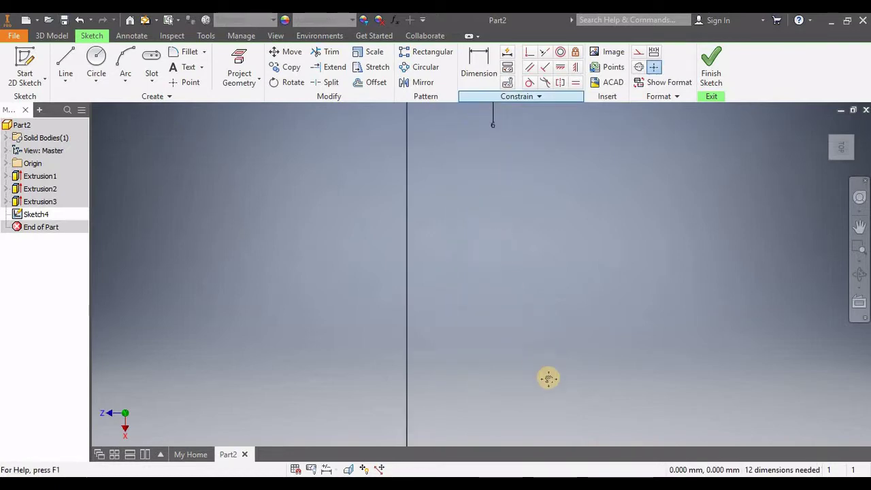
{"action": "left_click", "coordinate": [711, 66]}
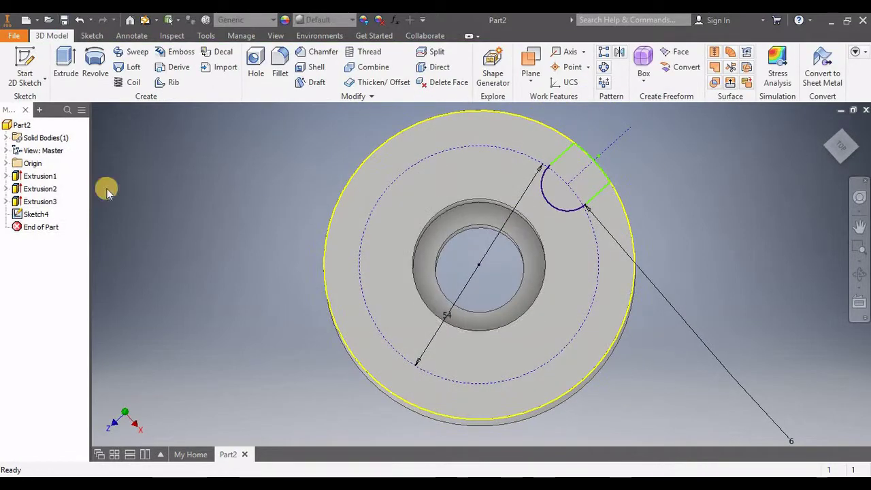
Extrude the notch profile as Extrusion4.
{"action": "left_click", "coordinate": [80, 65]}
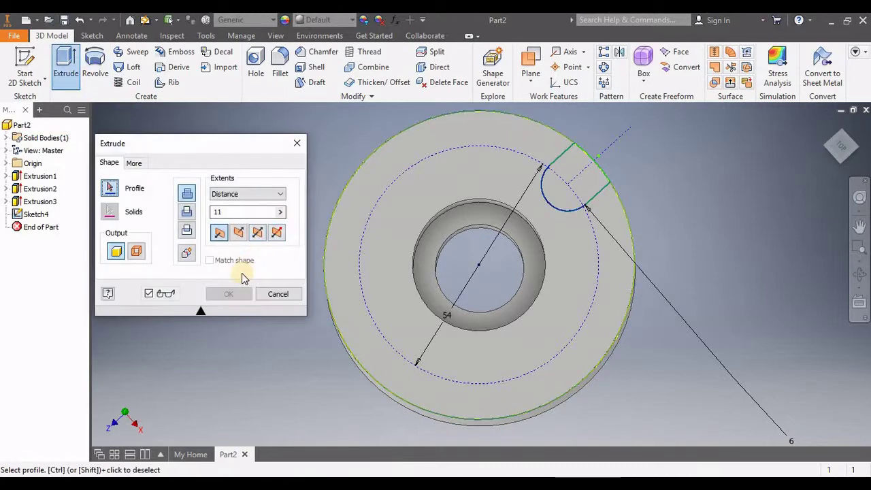
{"action": "left_click", "coordinate": [565, 174]}
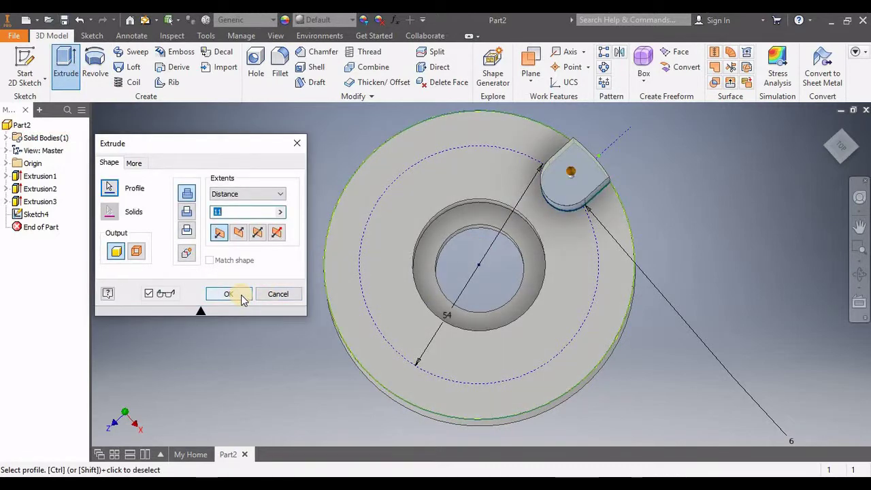
{"action": "left_click", "coordinate": [229, 294]}
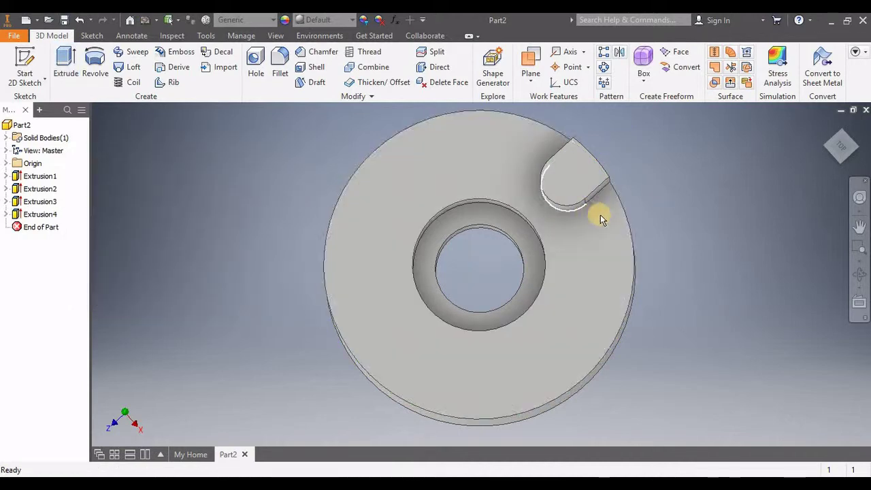
{"action": "mouse_move", "coordinate": [600, 214]}
{"action": "middle_mouse_down", "text": "shift"}
{"action": "mouse_move", "coordinate": [584, 186]}
{"action": "mouse_move", "coordinate": [588, 195]}
{"action": "middle_mouse_up", "text": "shift"}
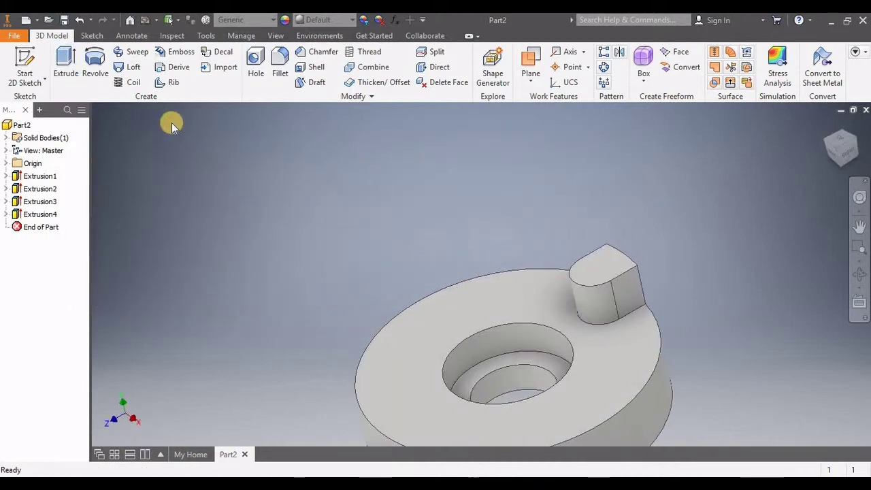
Edit Extrusion4 into a cut with flipped direction so it notches the disc rim.
{"action": "double_click", "coordinate": [39, 214]}
{"action": "left_click", "coordinate": [188, 213]}
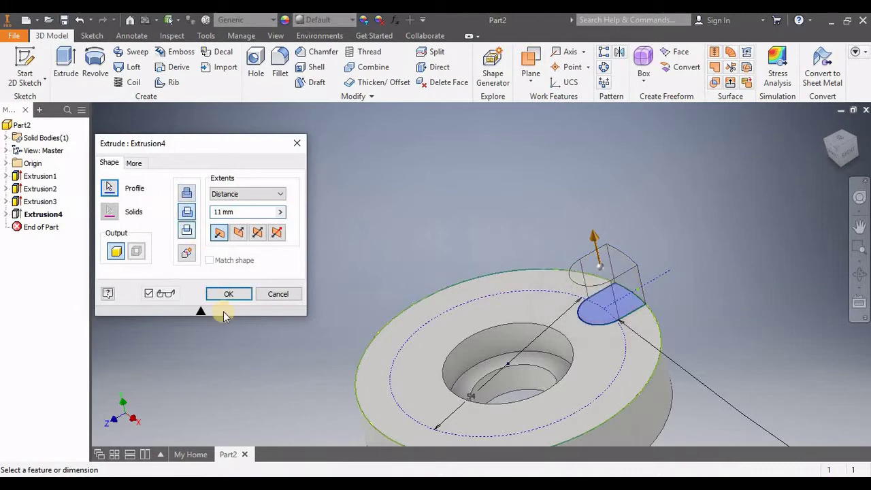
{"action": "left_click", "coordinate": [229, 294]}
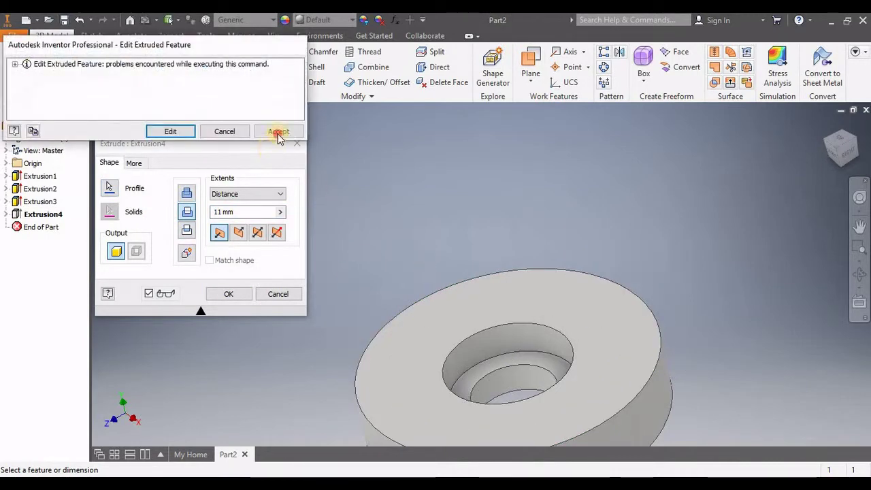
{"action": "left_click", "coordinate": [278, 132]}
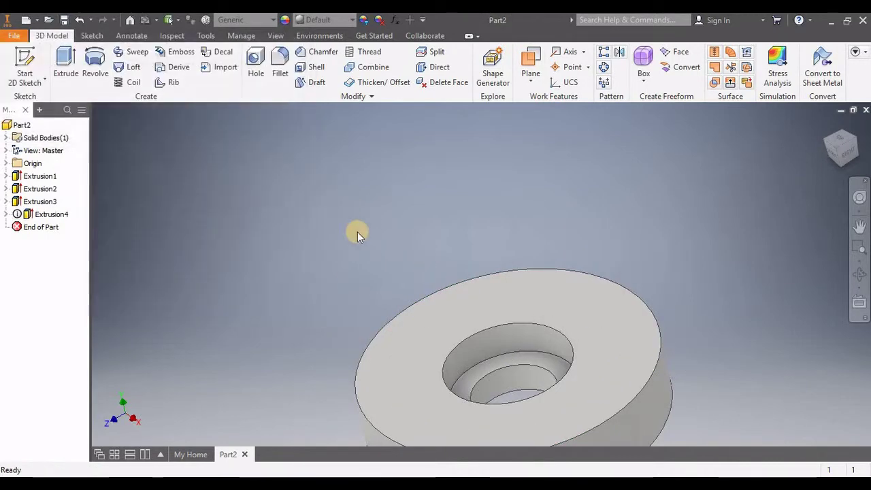
{"action": "double_click", "coordinate": [60, 215]}
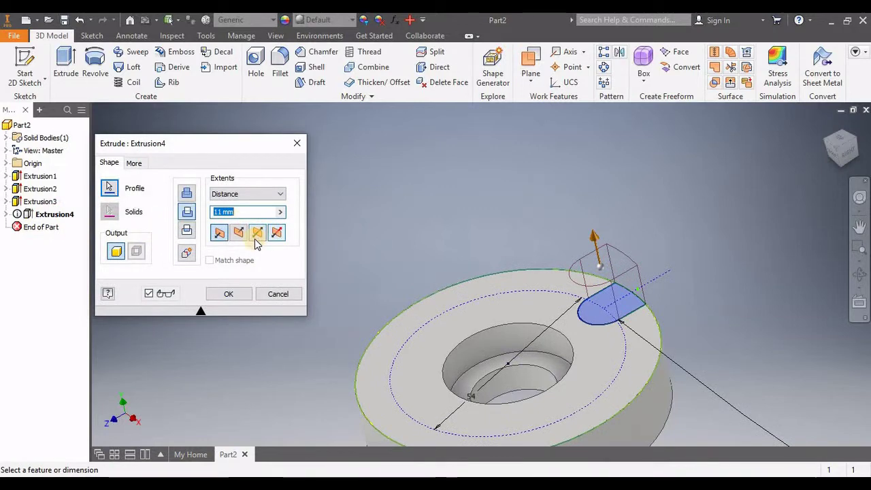
{"action": "left_click", "coordinate": [239, 233]}
{"action": "key", "text": "Return"}
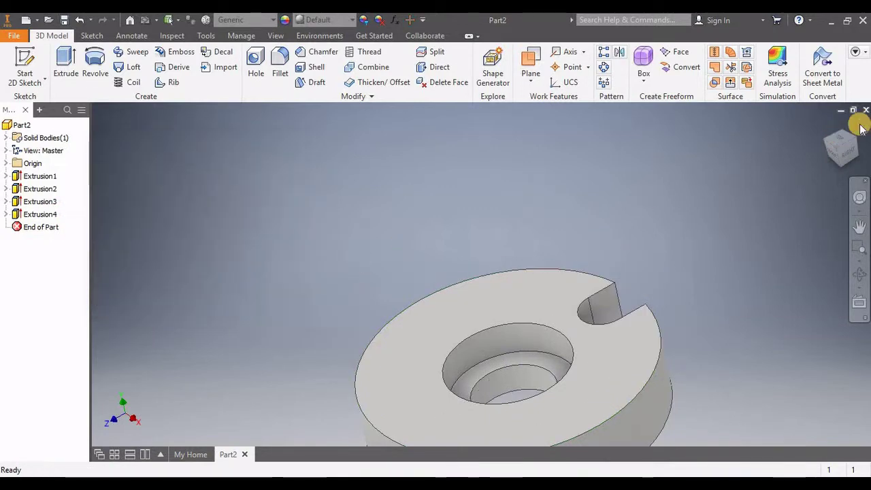
{"action": "mouse_move", "coordinate": [824, 131]}
{"action": "left_mouse_down"}
{"action": "mouse_move", "coordinate": [560, 236]}
{"action": "mouse_move", "coordinate": [590, 219]}
{"action": "left_mouse_up"}
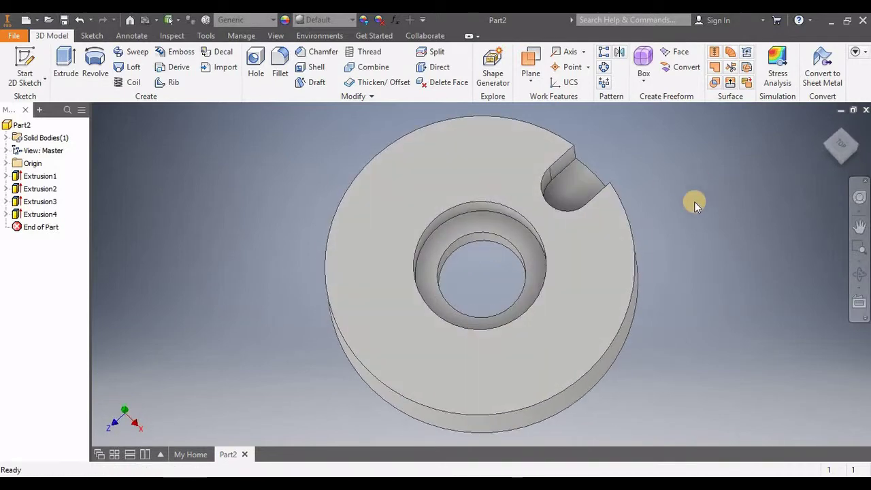
Sketch a small circle on the notch floor, concentric with the notch's rounded end.
{"action": "left_click", "coordinate": [575, 191]}
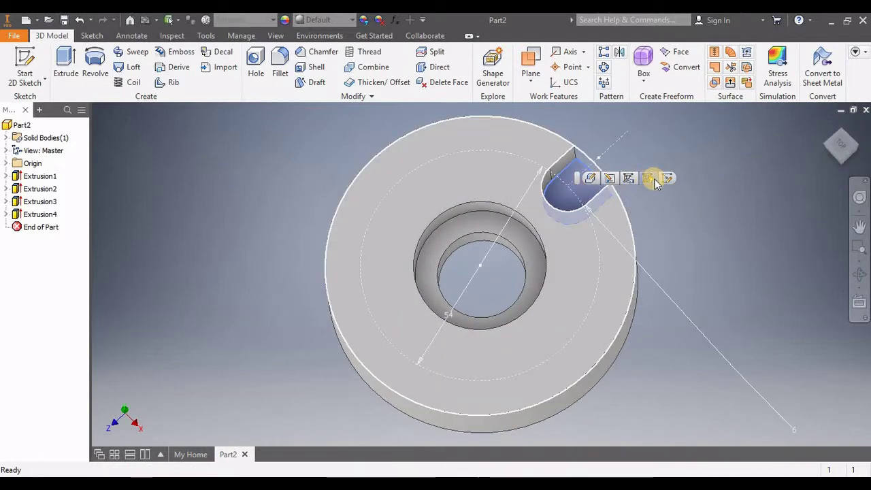
{"action": "left_click", "coordinate": [662, 179]}
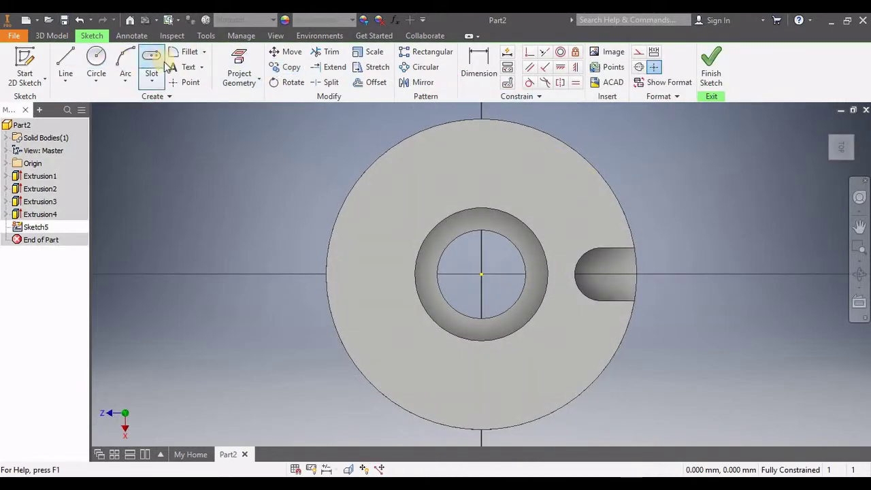
{"action": "left_click", "coordinate": [96, 57]}
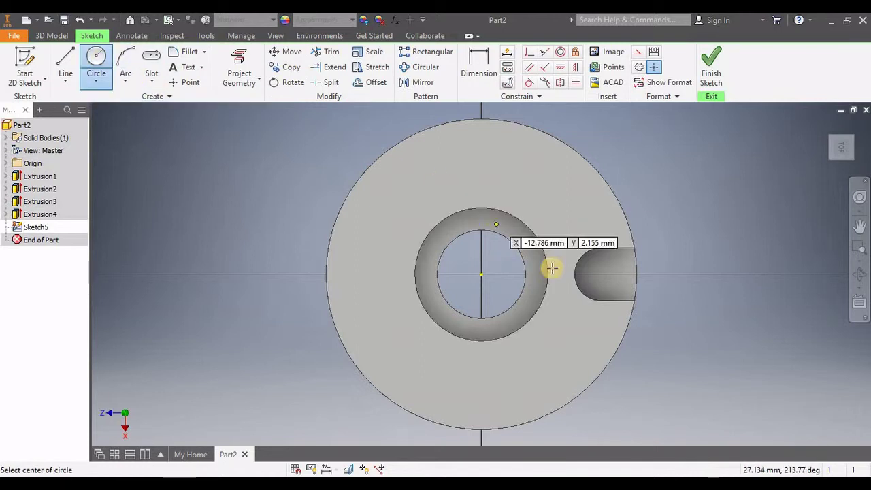
{"action": "left_click", "coordinate": [601, 266]}
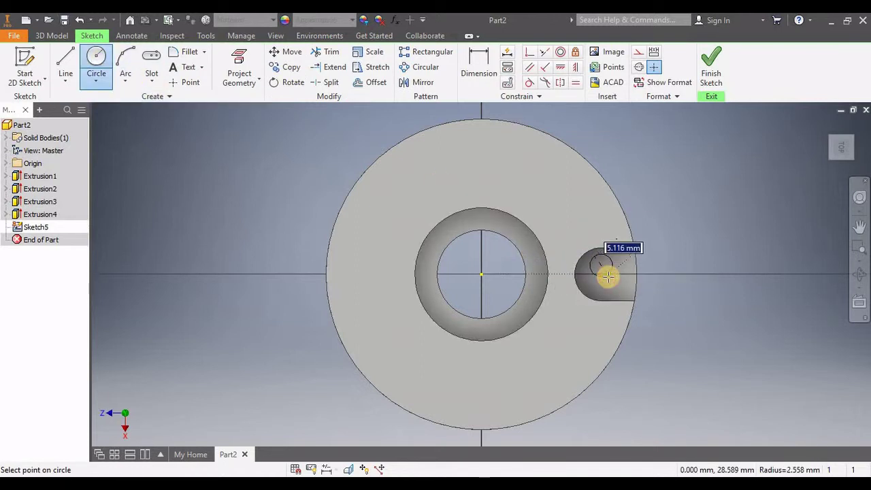
{"action": "left_click", "coordinate": [608, 275]}
{"action": "left_click", "coordinate": [560, 52]}
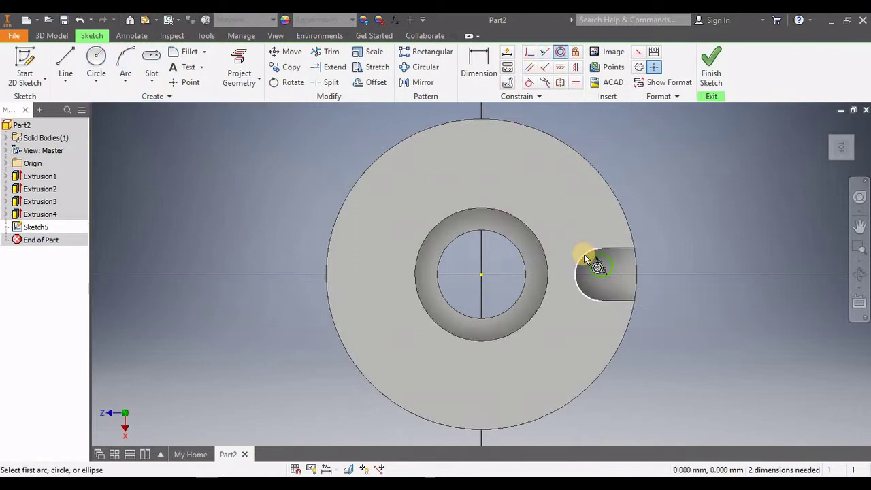
{"action": "left_click", "coordinate": [584, 259]}
{"action": "left_click", "coordinate": [598, 267]}
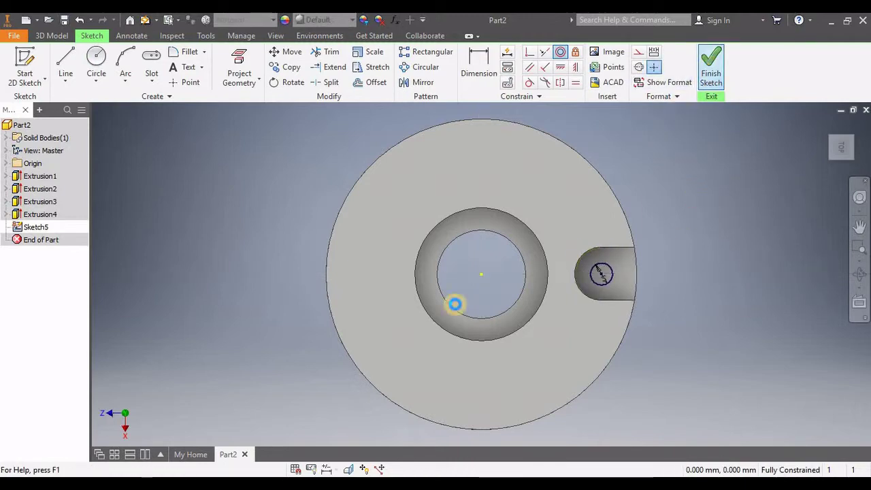
{"action": "left_click", "coordinate": [711, 68]}
Cut the small circle through the whole part with extents All.
{"action": "left_click", "coordinate": [66, 65]}
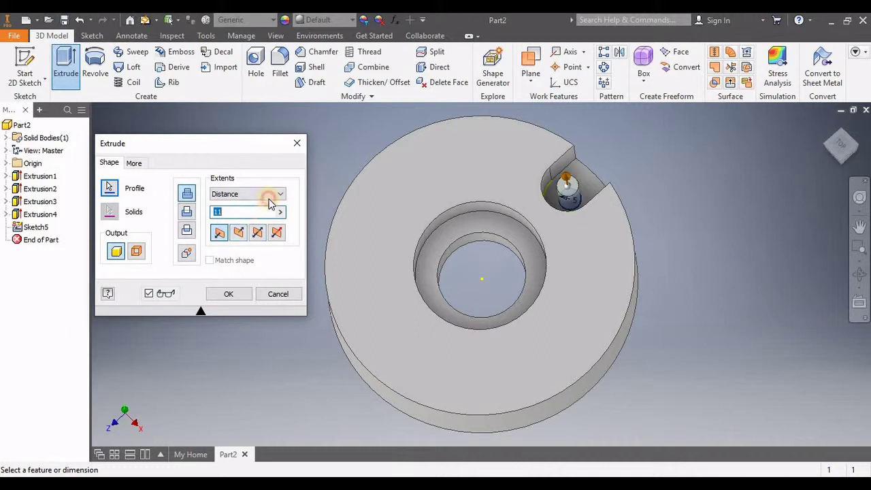
{"action": "left_click", "coordinate": [271, 198]}
{"action": "left_click", "coordinate": [244, 239]}
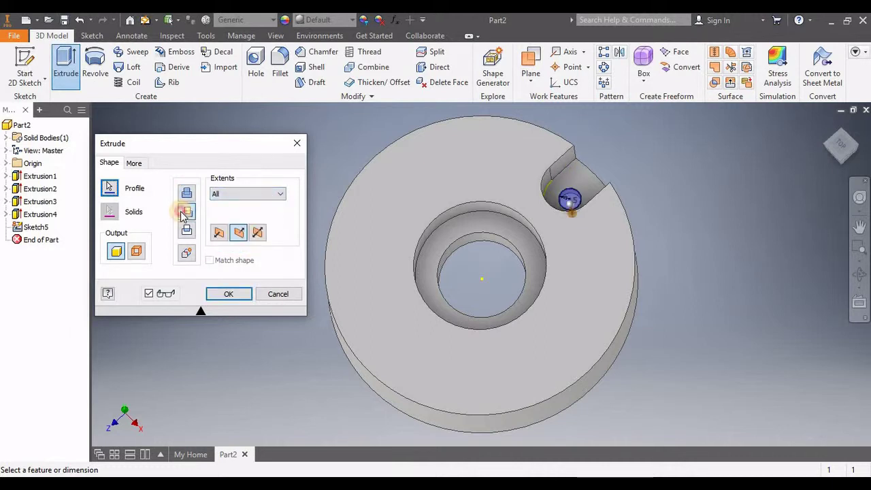
{"action": "left_click", "coordinate": [185, 212]}
{"action": "left_click", "coordinate": [238, 295]}
{"action": "left_click", "coordinate": [183, 303]}
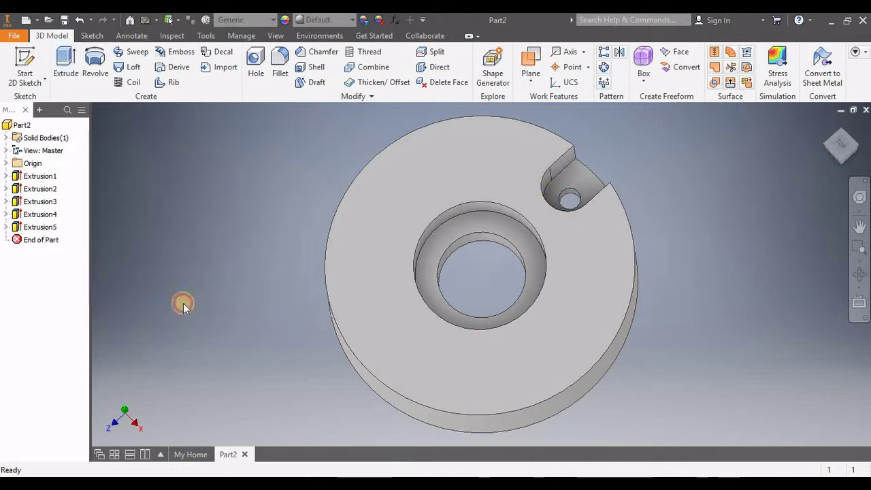
{"action": "left_click", "coordinate": [6, 227]}
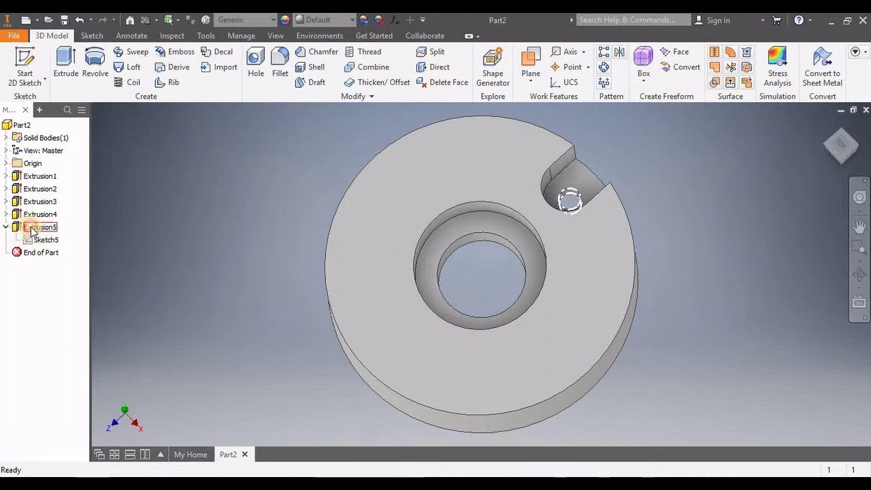
{"action": "left_click", "coordinate": [37, 228]}
Circular-pattern Extrusion4 and Extrusion5 five times around the disc's outer edge.
{"action": "left_click", "coordinate": [38, 215], "text": "ctrl"}
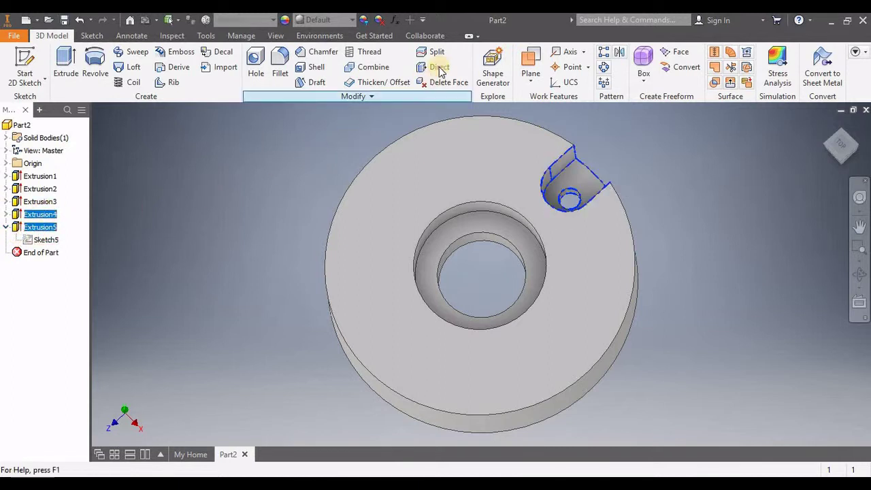
{"action": "left_click", "coordinate": [604, 67]}
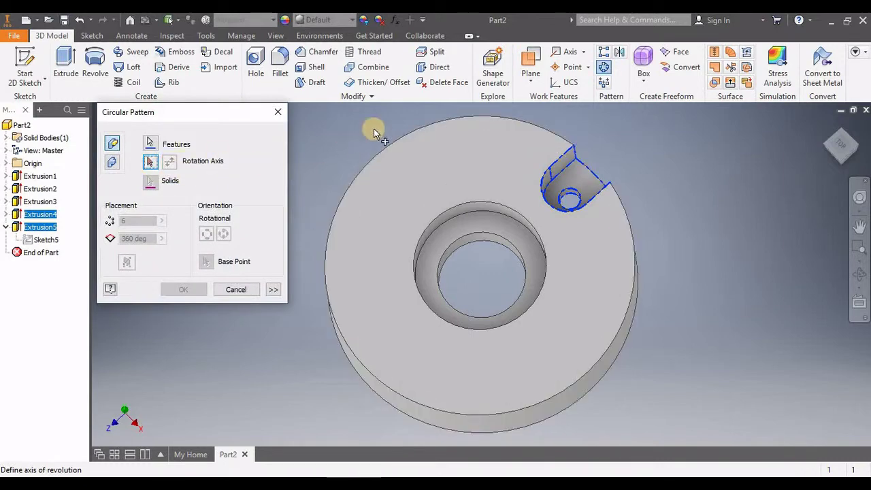
{"action": "left_click", "coordinate": [396, 141]}
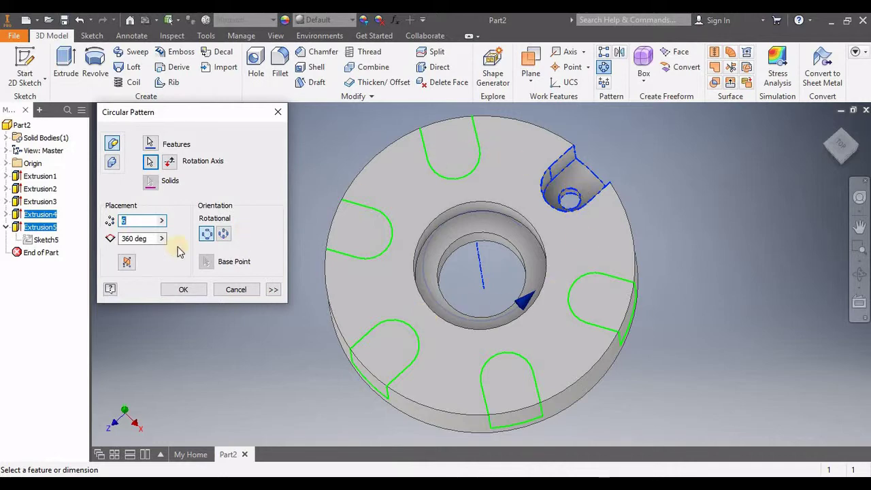
{"action": "type", "text": "5"}
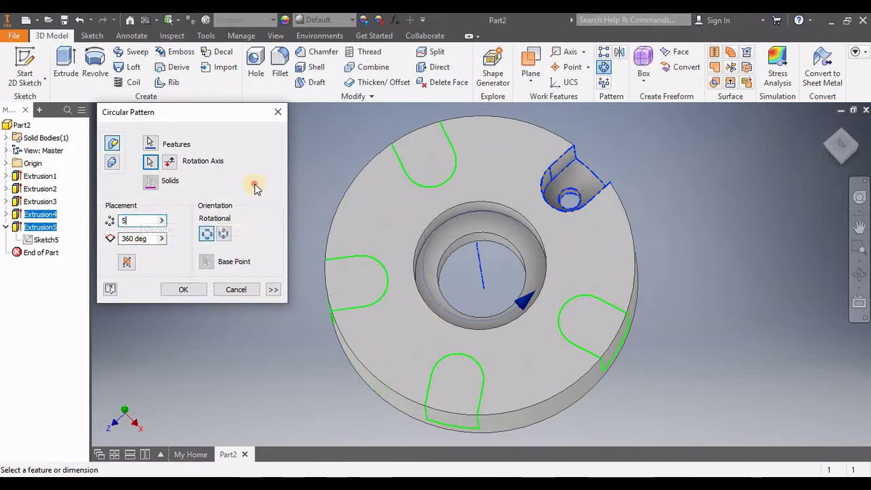
{"action": "left_click", "coordinate": [197, 288]}
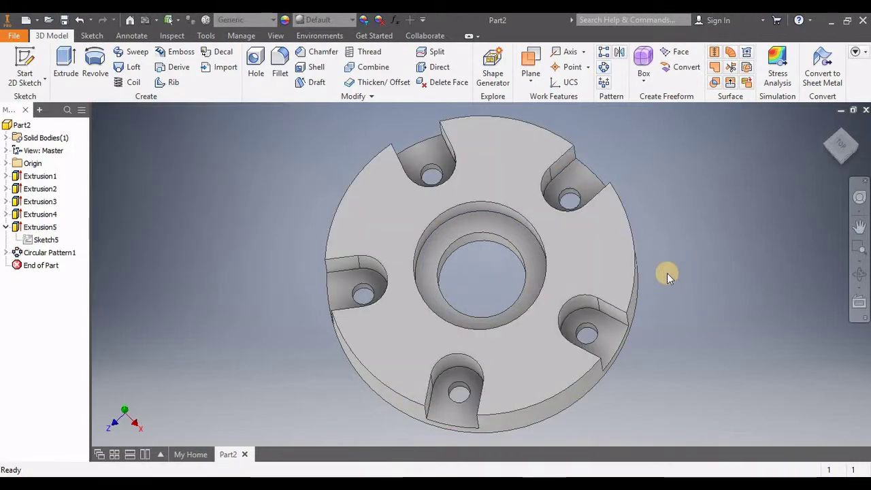
Round five outer rim edges of the notched disc with radius 5 fillets.
{"action": "mouse_move", "coordinate": [803, 177]}
{"action": "middle_mouse_down", "text": "shift"}
{"action": "mouse_move", "coordinate": [684, 283]}
{"action": "mouse_move", "coordinate": [230, 141]}
{"action": "middle_mouse_up", "text": "shift"}
{"action": "left_click", "coordinate": [279, 63]}
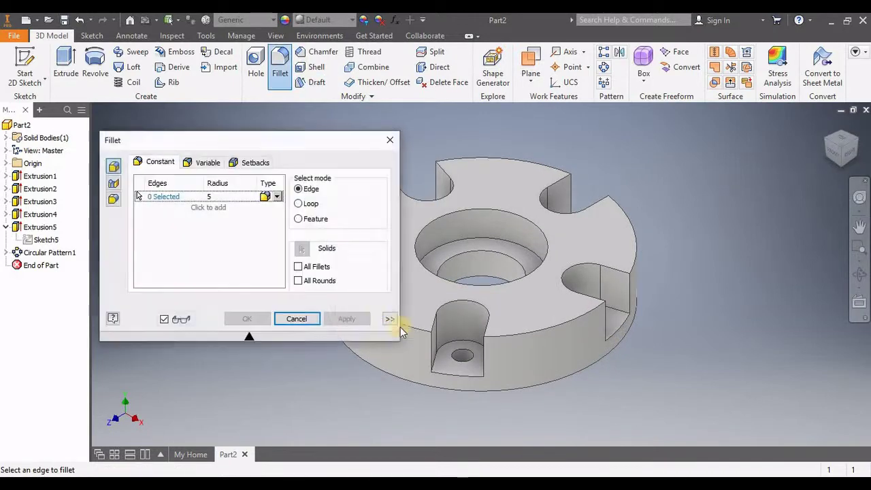
{"action": "left_click", "coordinate": [418, 332]}
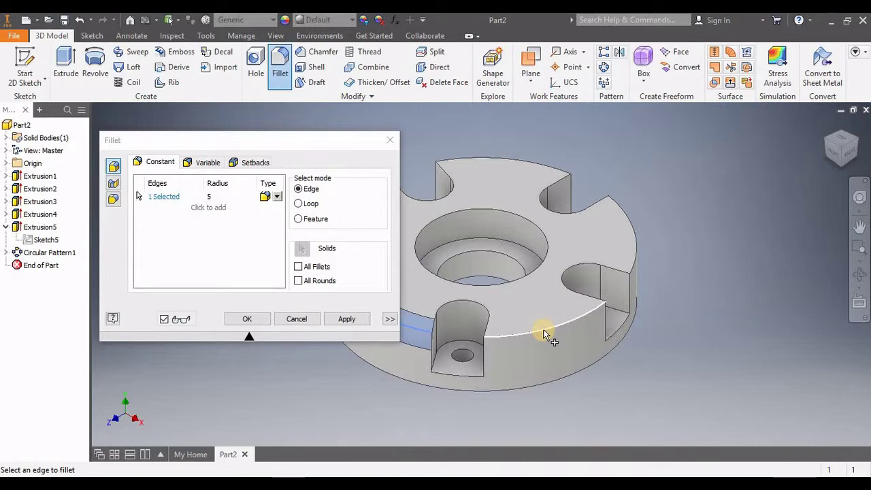
{"action": "left_click", "coordinate": [544, 332]}
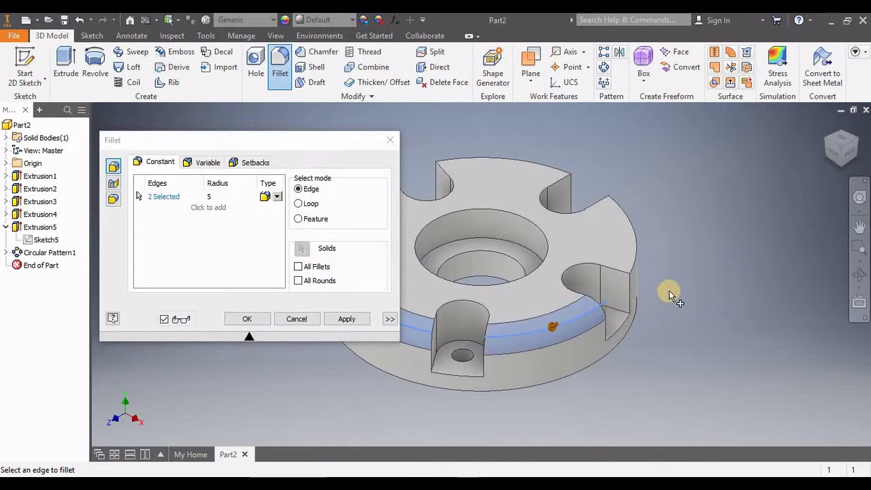
{"action": "left_click", "coordinate": [636, 267]}
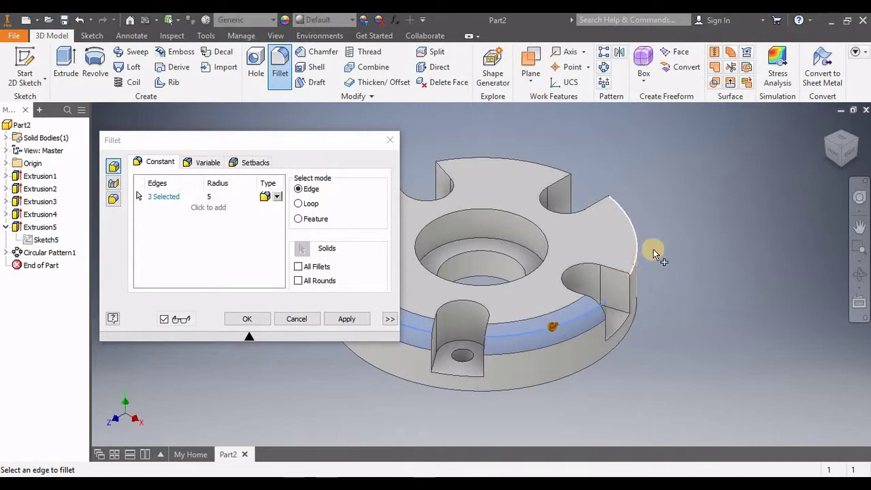
{"action": "middle_click_drag", "start_coordinate": [637, 267], "coordinate": [583, 247], "text": "shift"}
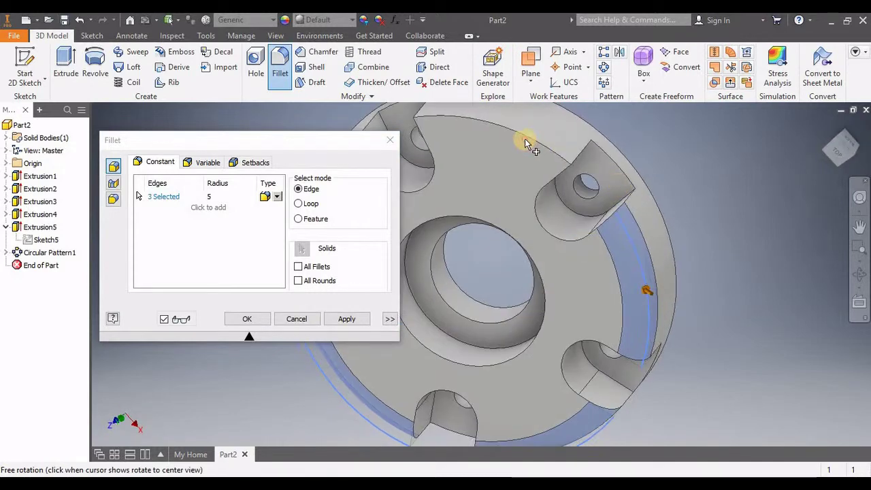
{"action": "left_click", "coordinate": [507, 158]}
{"action": "mouse_move", "coordinate": [507, 158]}
{"action": "middle_mouse_down", "text": "shift"}
{"action": "mouse_move", "coordinate": [608, 189]}
{"action": "mouse_move", "coordinate": [525, 260]}
{"action": "middle_mouse_up", "text": "shift"}
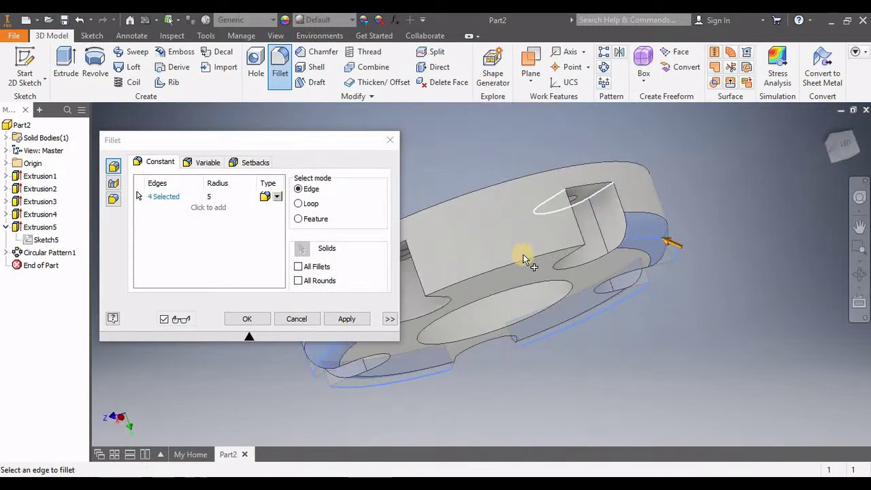
{"action": "left_click", "coordinate": [526, 260]}
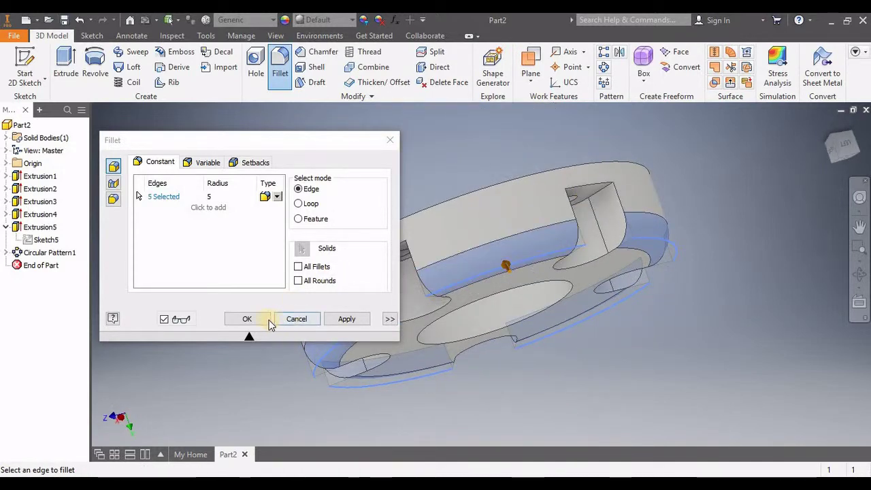
{"action": "left_click", "coordinate": [268, 319]}
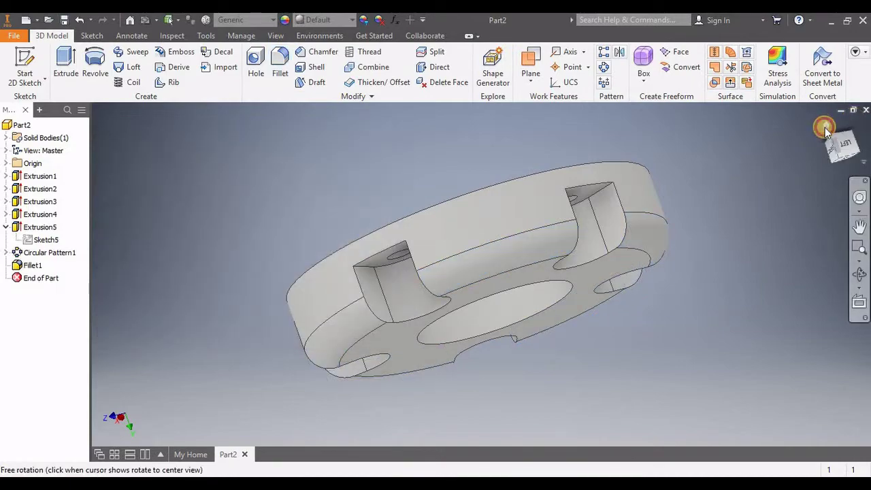
{"action": "left_click", "coordinate": [825, 129]}
{"action": "mouse_move", "coordinate": [700, 339]}
{"action": "left_mouse_down"}
{"action": "mouse_move", "coordinate": [589, 360]}
{"action": "mouse_move", "coordinate": [728, 327]}
{"action": "mouse_move", "coordinate": [752, 342]}
{"action": "mouse_move", "coordinate": [705, 371]}
{"action": "mouse_move", "coordinate": [646, 346]}
{"action": "mouse_move", "coordinate": [694, 311]}
{"action": "mouse_move", "coordinate": [757, 304]}
{"action": "mouse_move", "coordinate": [776, 285]}
{"action": "left_mouse_up"}
{"action": "left_click", "coordinate": [825, 124]}
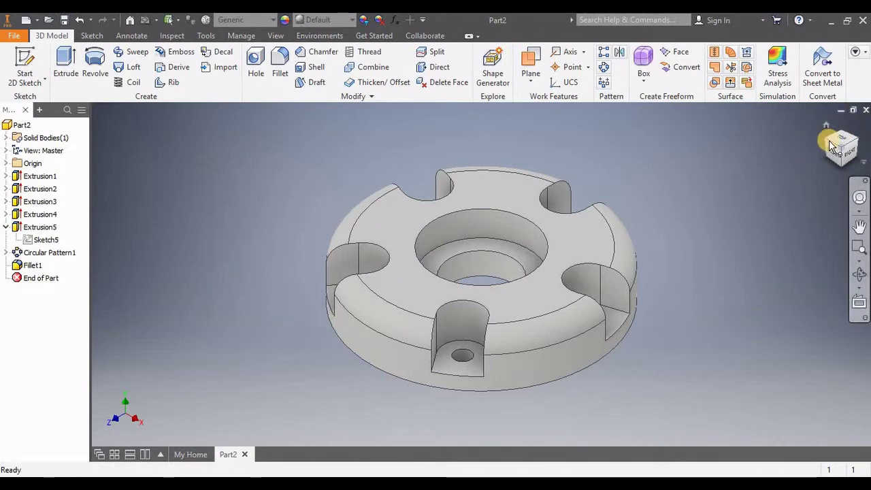
{"action": "left_click", "coordinate": [824, 139]}
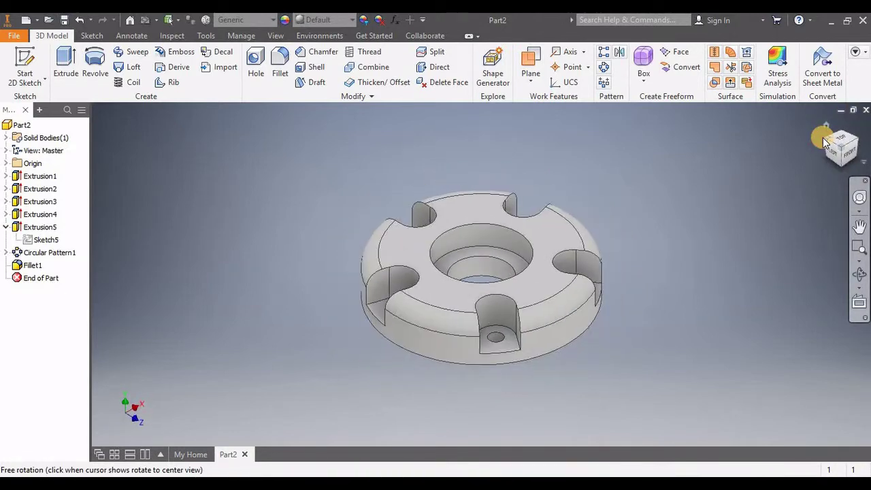
{"action": "mouse_move", "coordinate": [823, 138]}
{"action": "left_mouse_down"}
{"action": "mouse_move", "coordinate": [847, 146]}
{"action": "mouse_move", "coordinate": [843, 136]}
{"action": "left_mouse_up"}
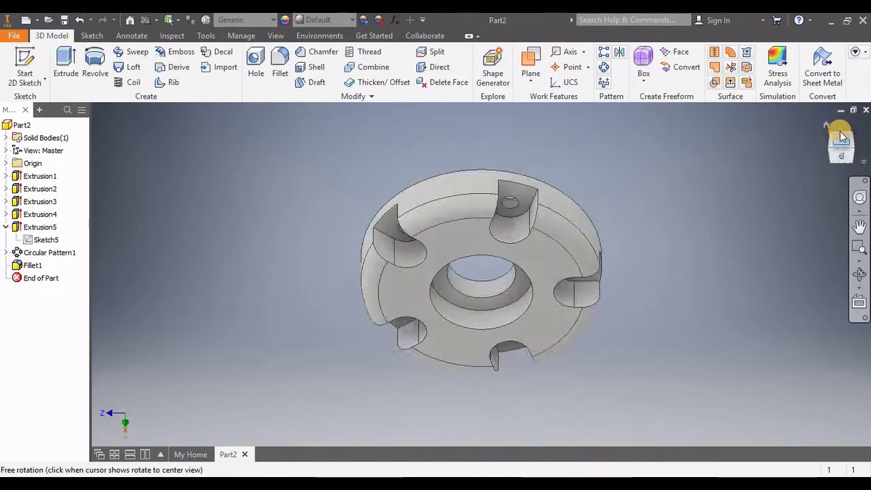
{"action": "left_click", "coordinate": [842, 136]}
{"action": "left_click", "coordinate": [825, 125]}
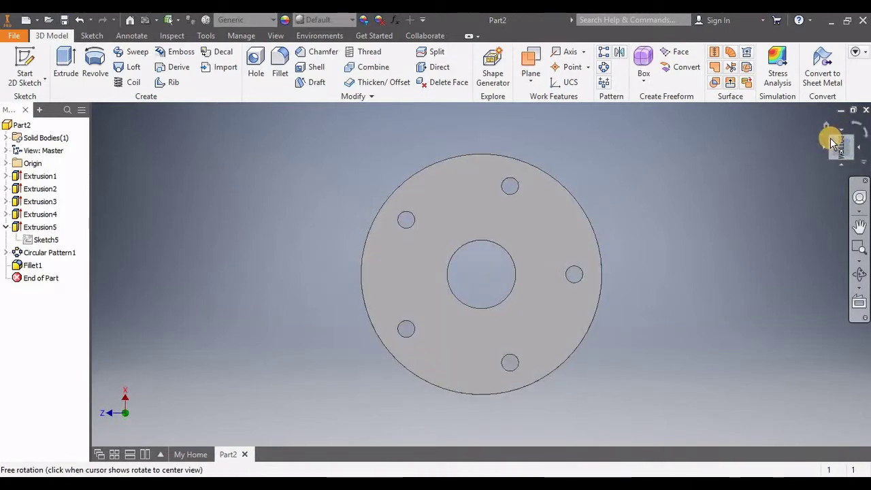
{"action": "left_click", "coordinate": [823, 126]}
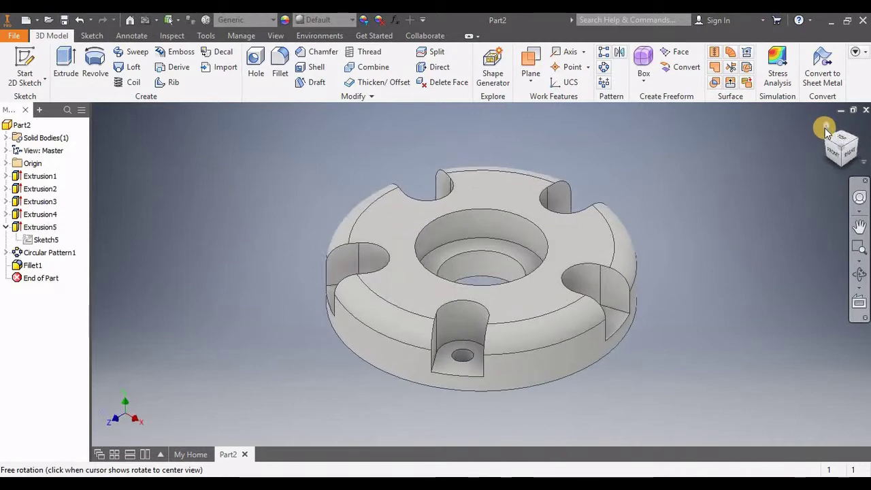
{"action": "left_click", "coordinate": [855, 143]}
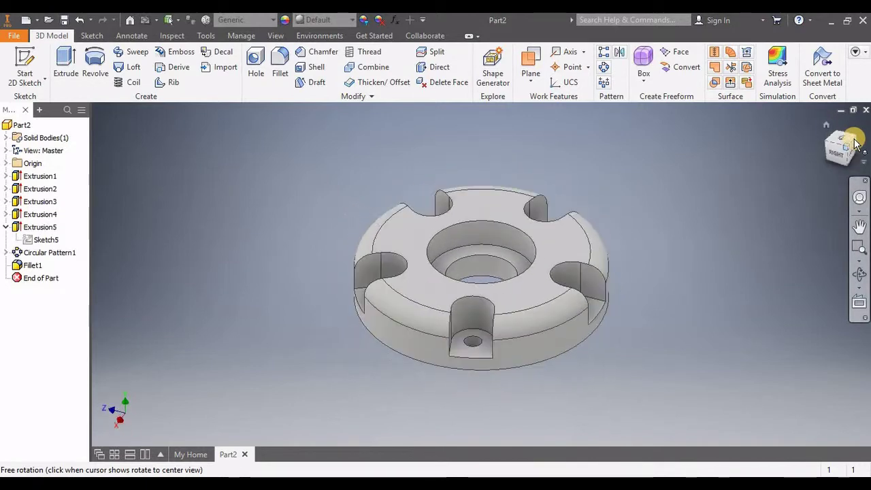